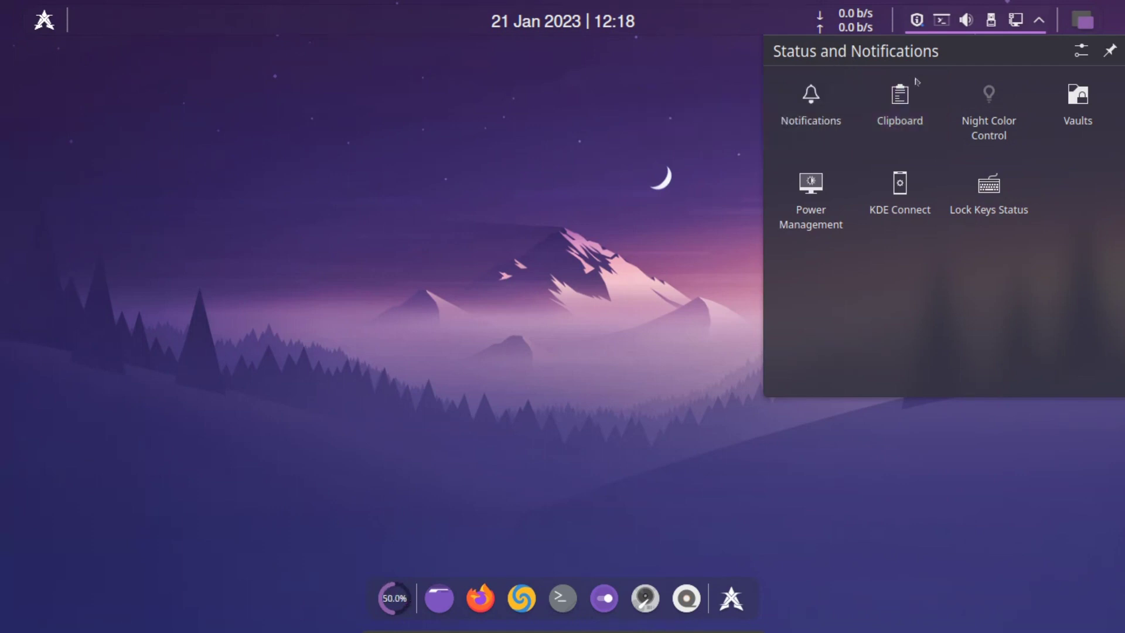
Open the top dock's settings from the calendar clock widget and set the items' absolute size to 16 px
mouse_move(842, 16)
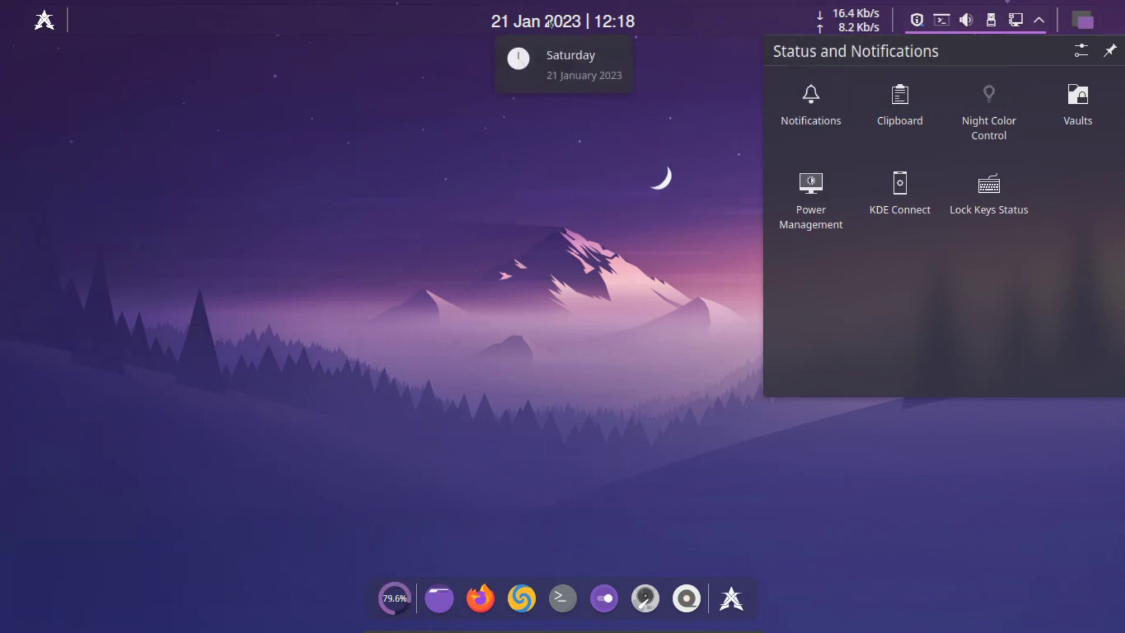
left_click(546, 53)
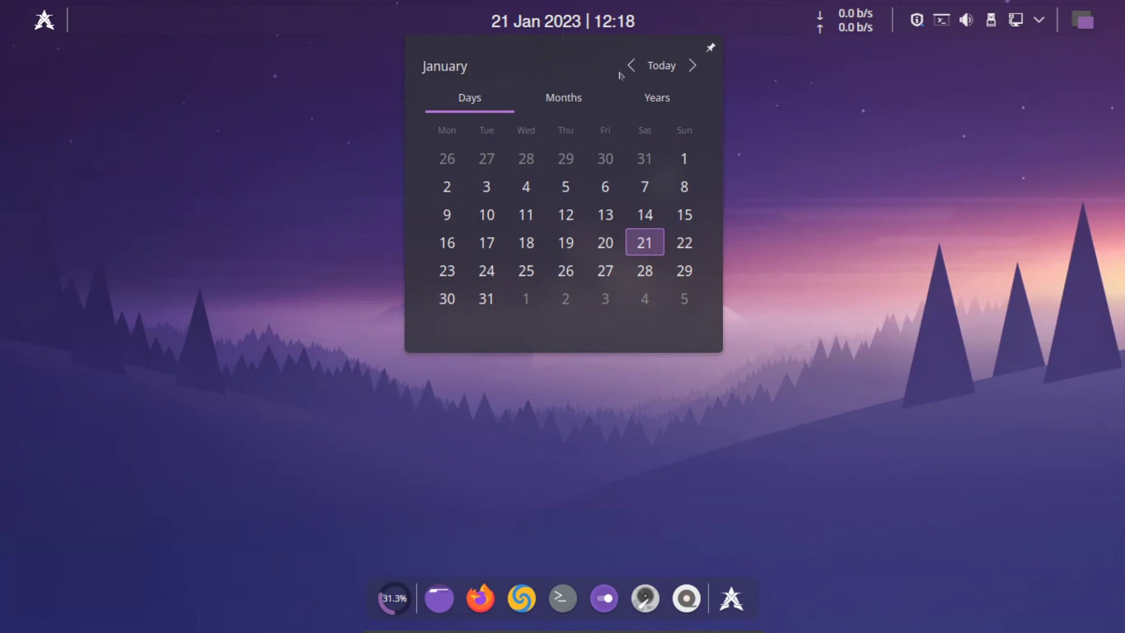
right_click(649, 249)
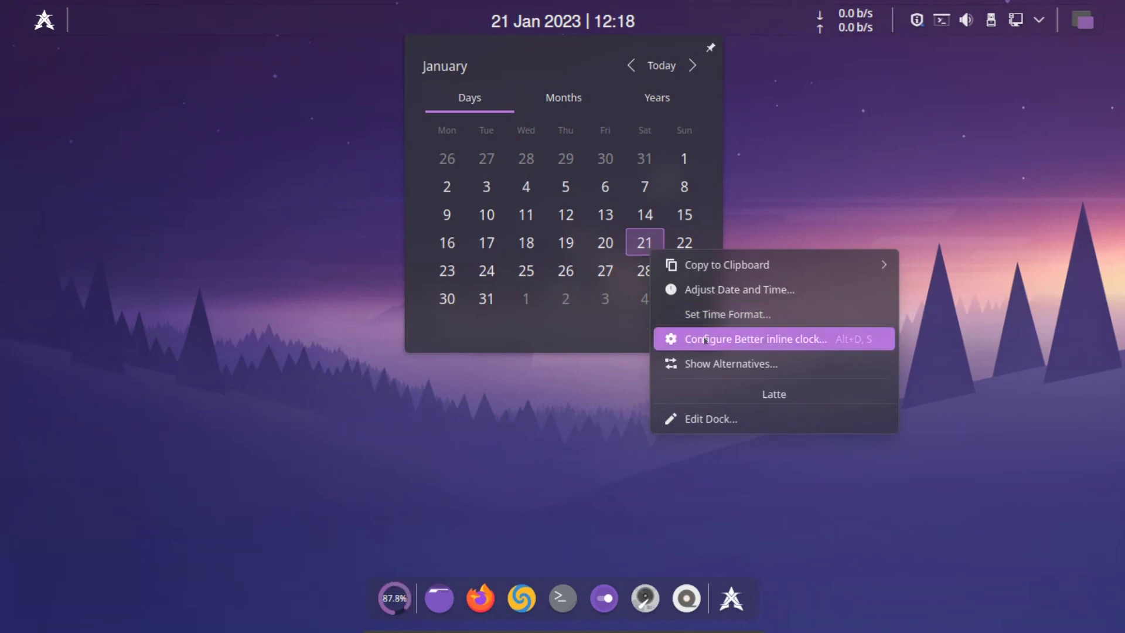
left_click(694, 419)
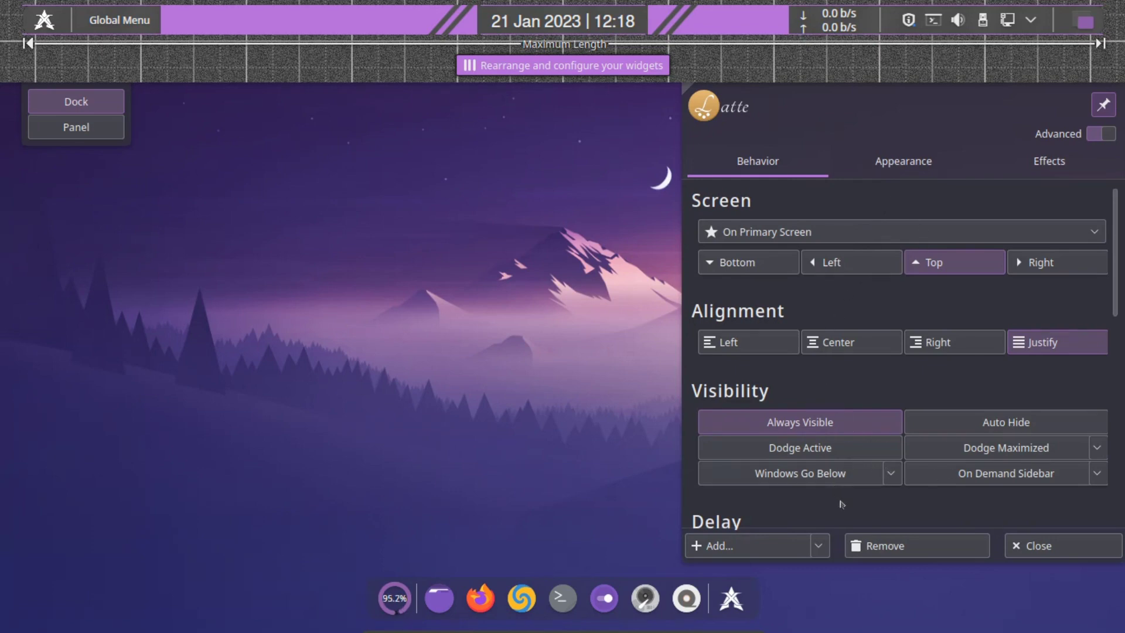
left_click(908, 163)
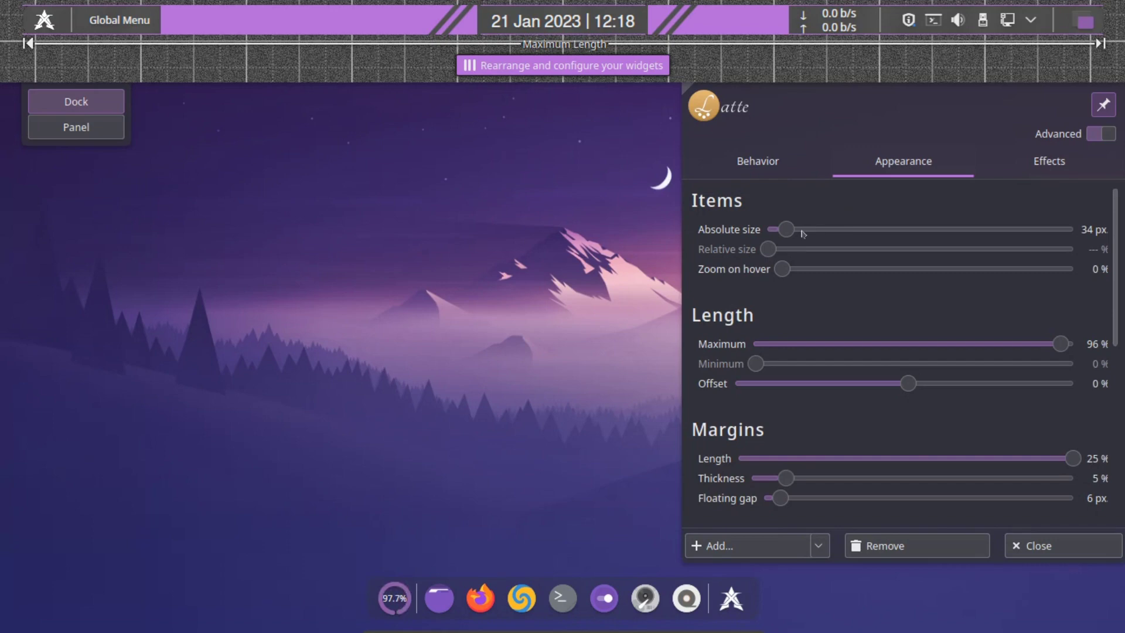
left_click_drag(783, 231, 771, 231)
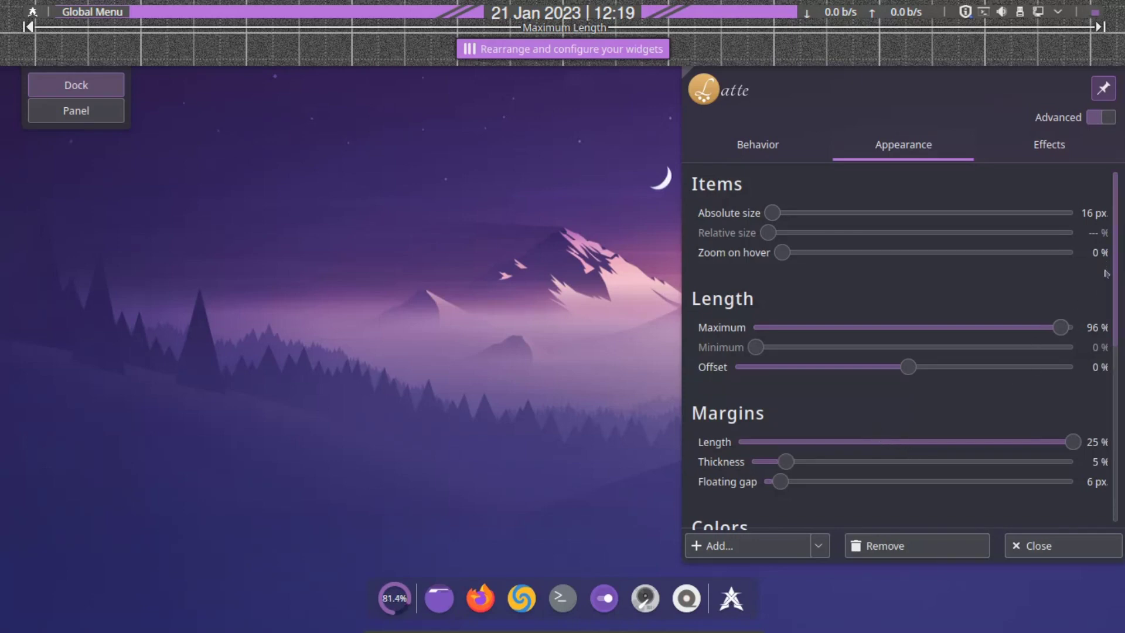
Set the top dock's color palette to Dark Colors
scroll(1113, 299, "down", 2)
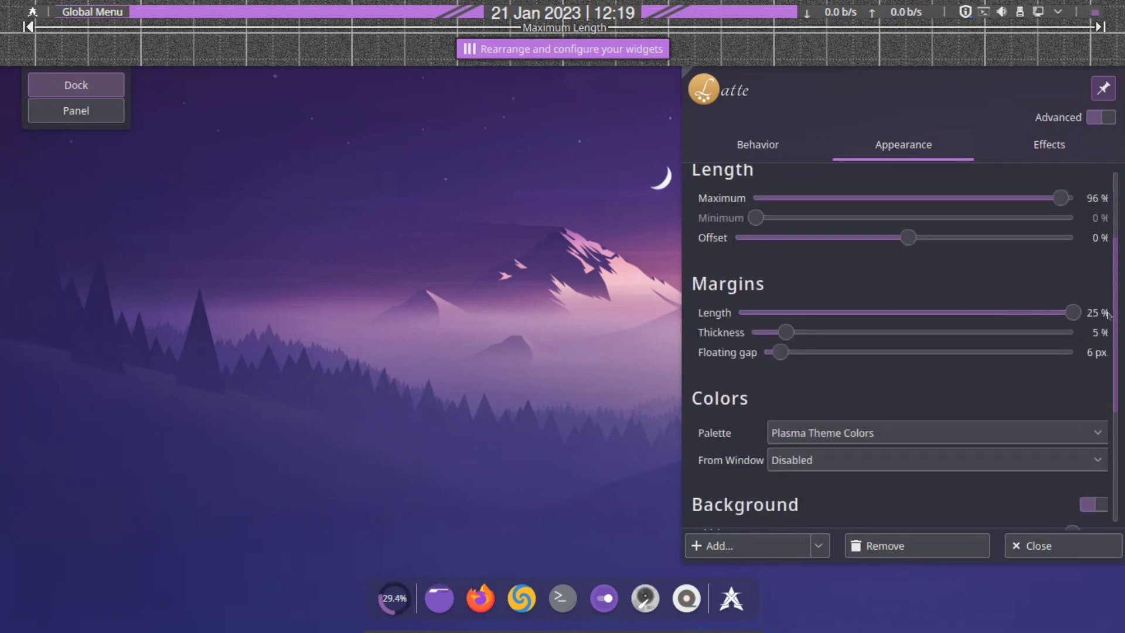
left_click(913, 437)
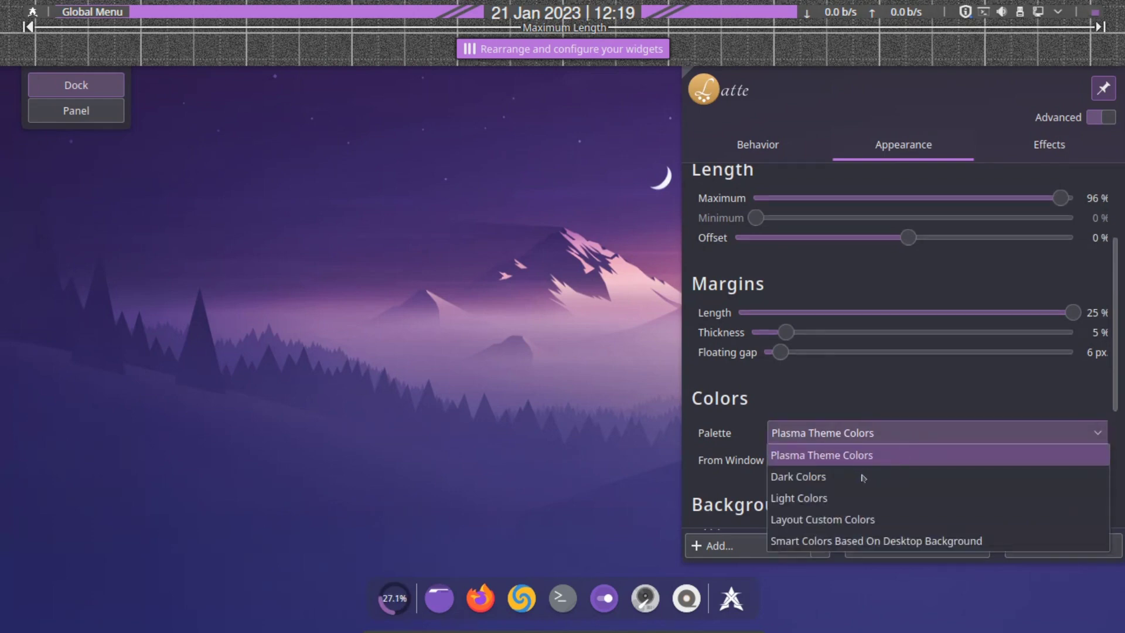
left_click(826, 481)
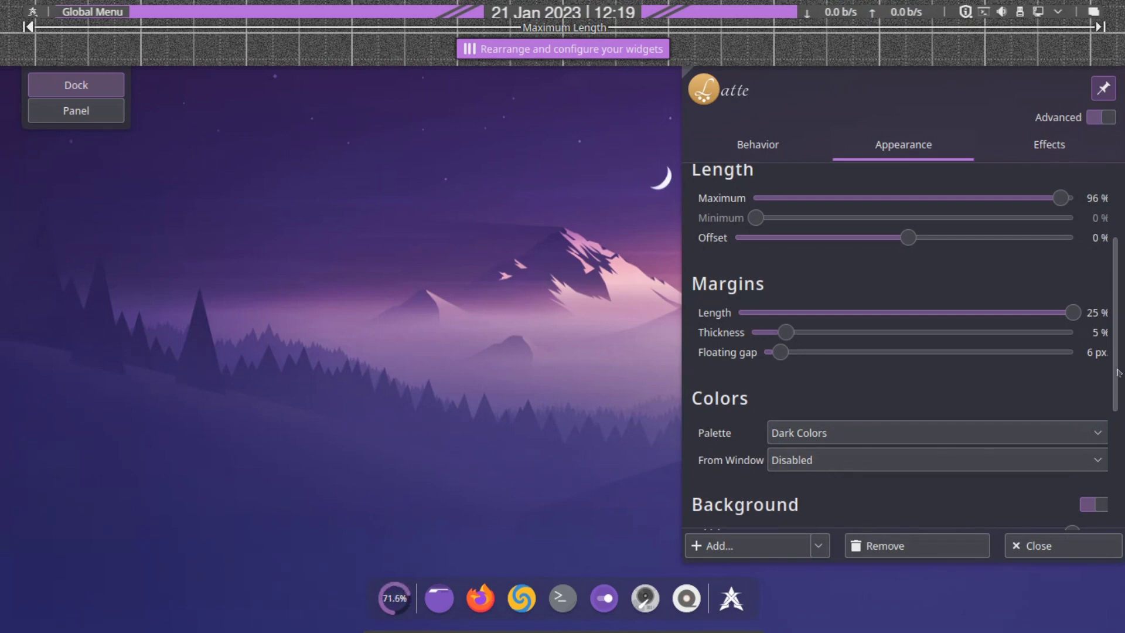
Set the top dock's background opacity to 36 %, and close the dock settings after viewing the Effects options
scroll(1115, 386, "down", 3)
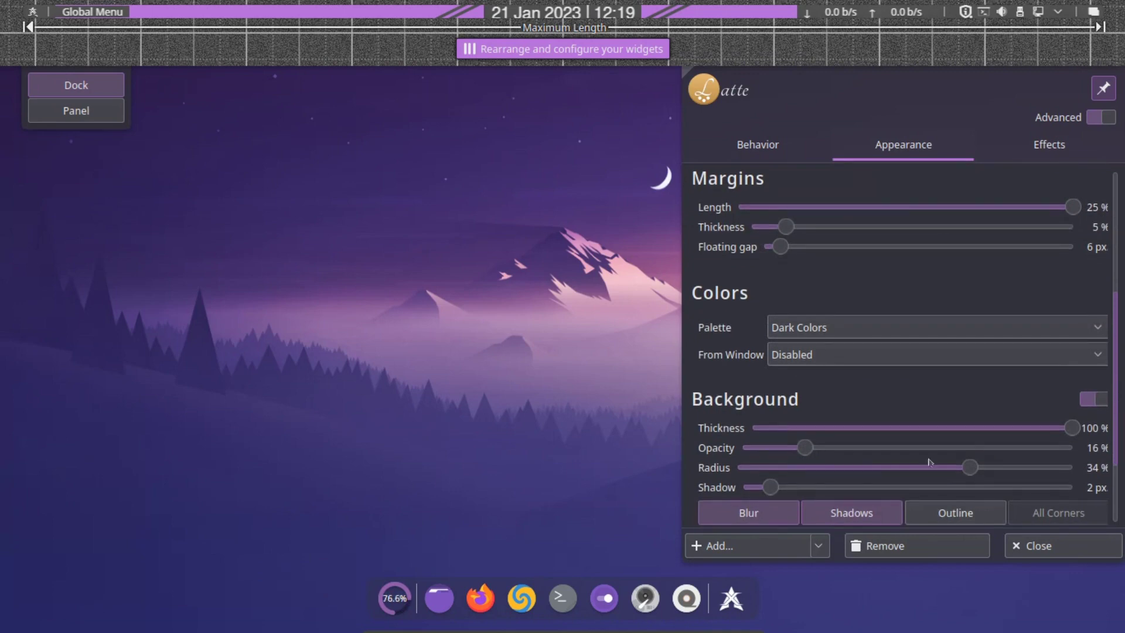
left_click(864, 450)
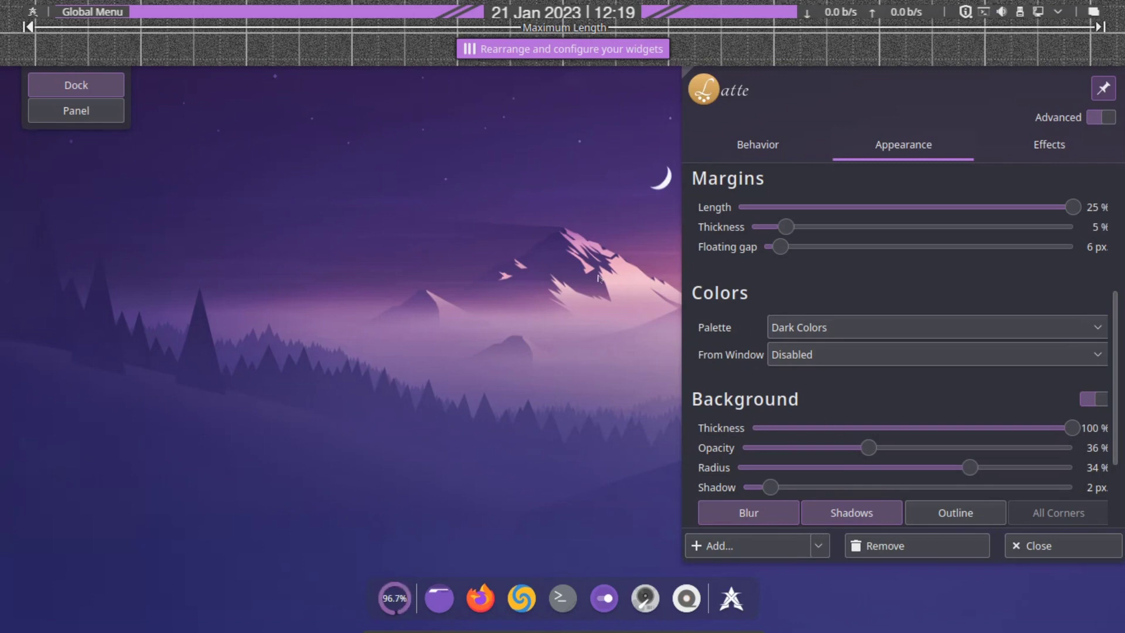
left_click(1042, 151)
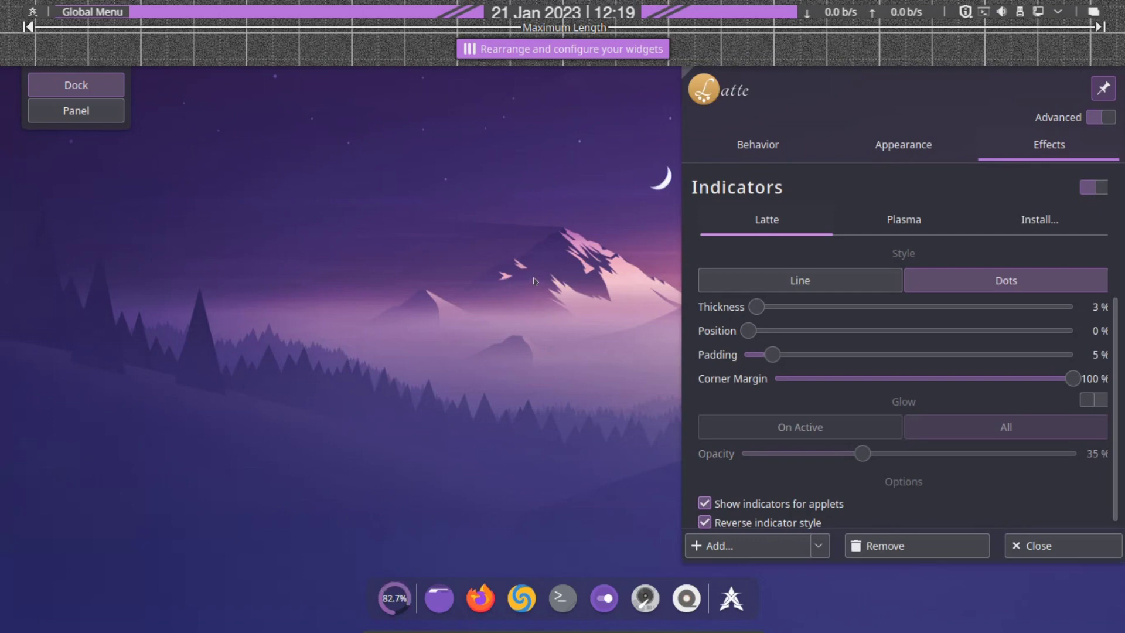
left_click(1049, 545)
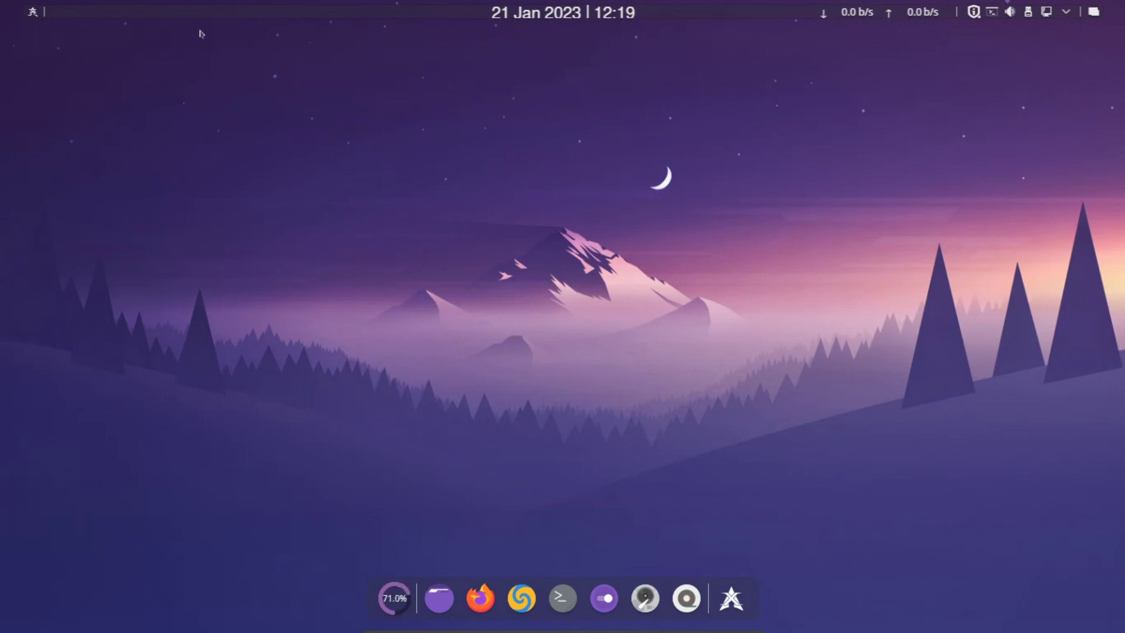
Open the application launcher and examine the applications listed in its categories, from Recent Applications down to Utilities
left_click(33, 12)
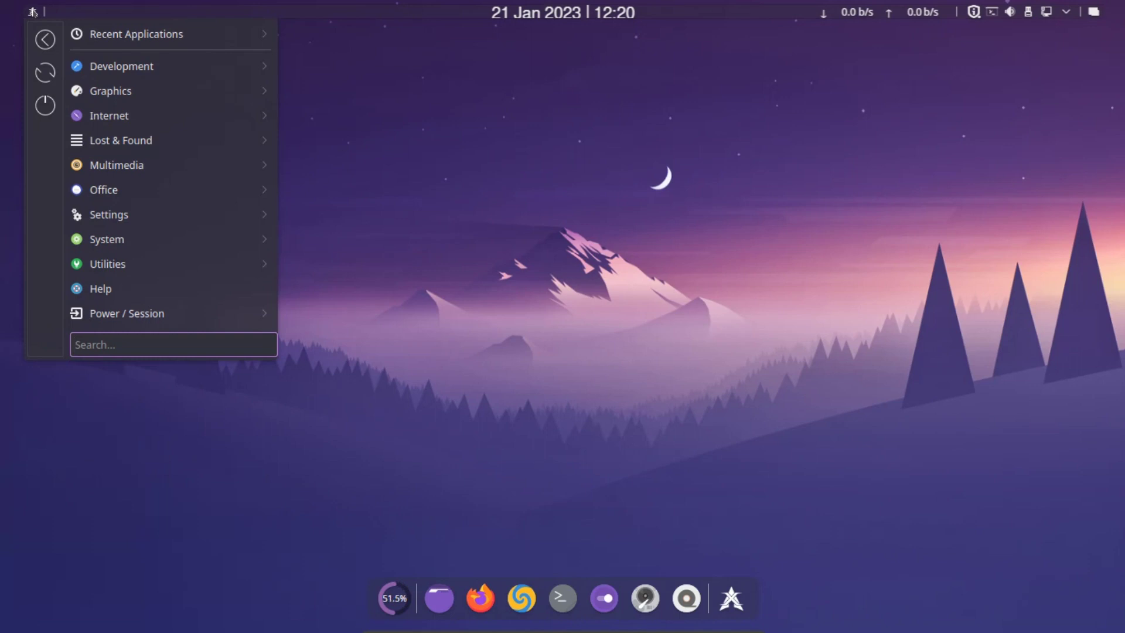
mouse_move(121, 34)
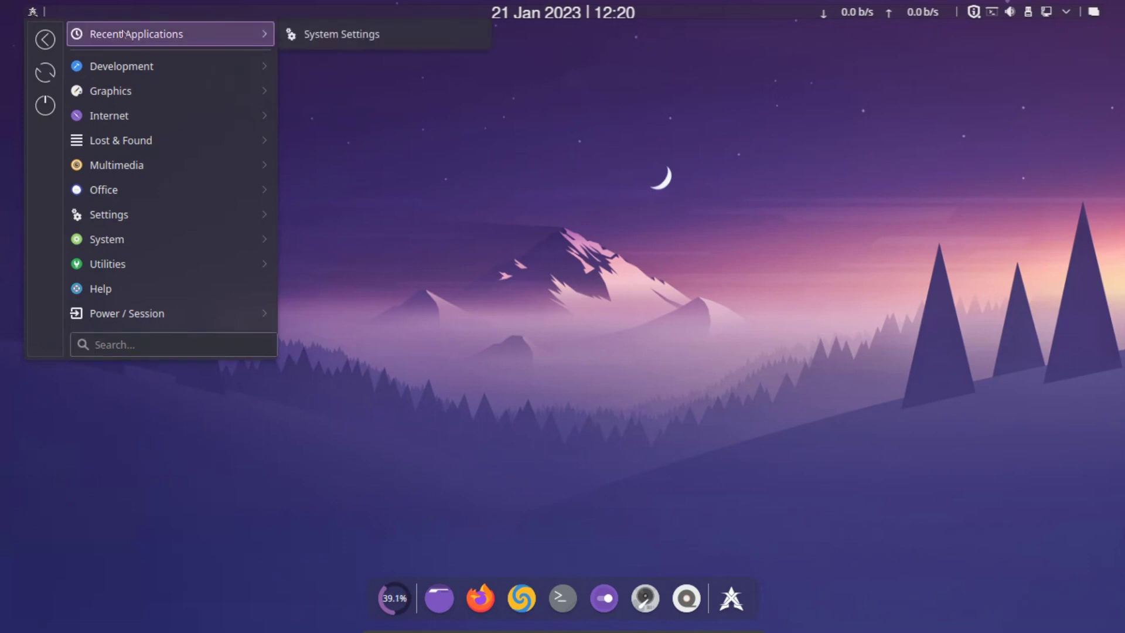
mouse_move(135, 66)
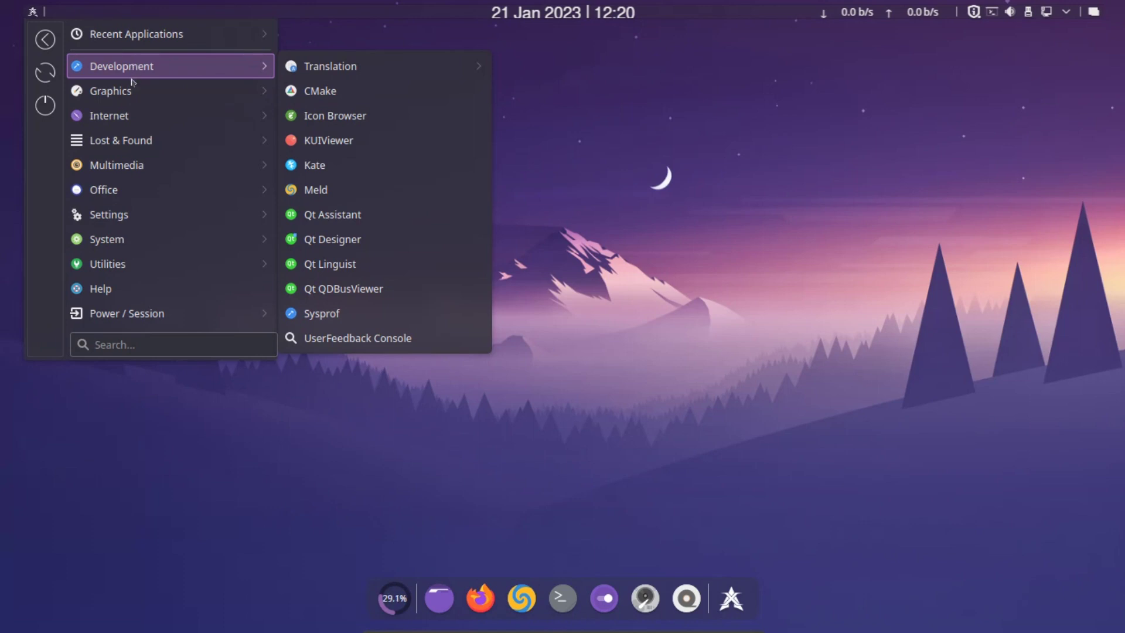
mouse_move(132, 92)
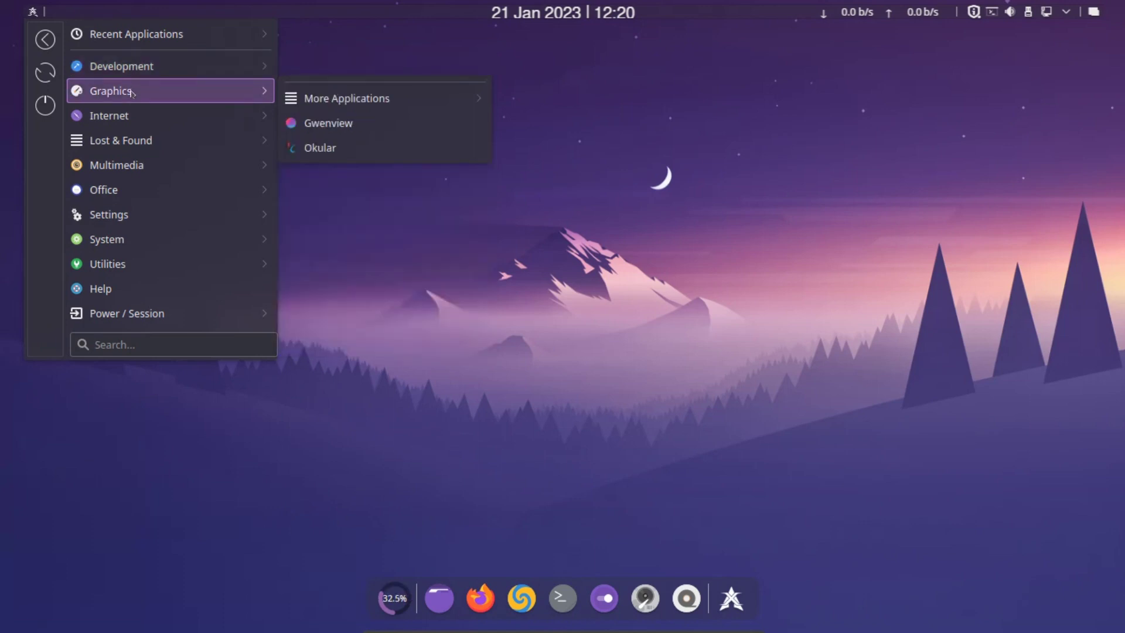
mouse_move(132, 116)
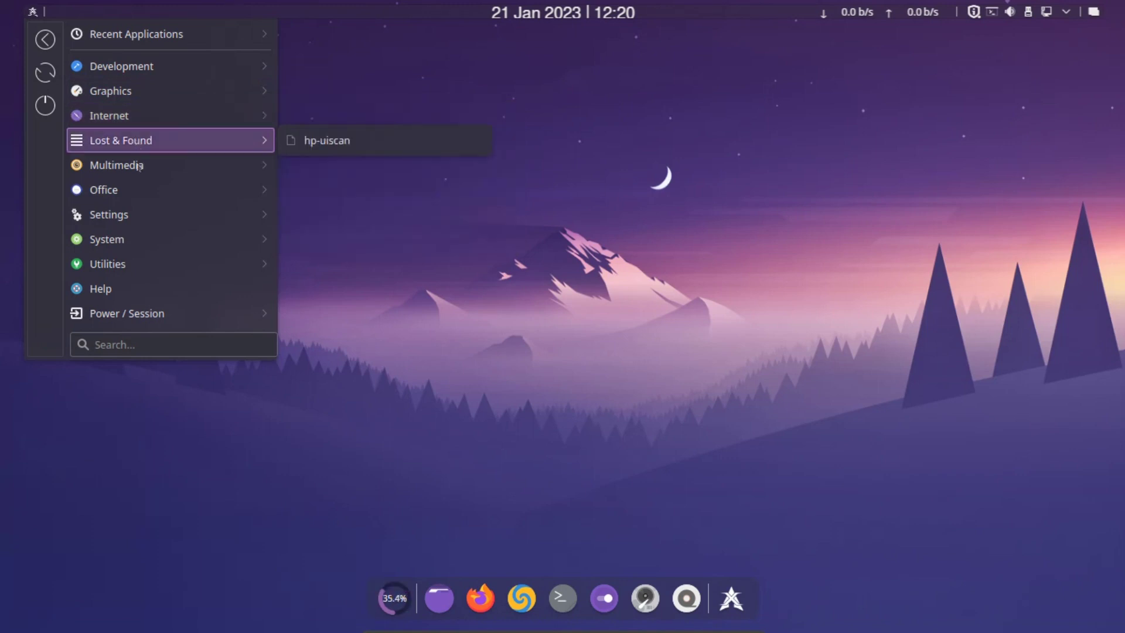
mouse_move(139, 166)
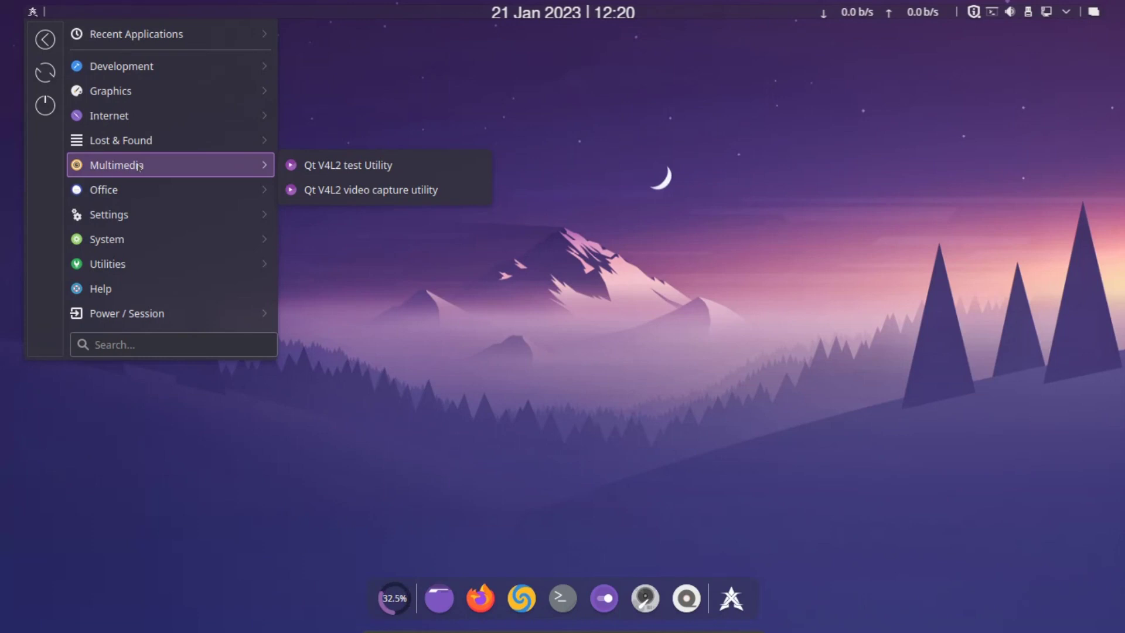
mouse_move(132, 192)
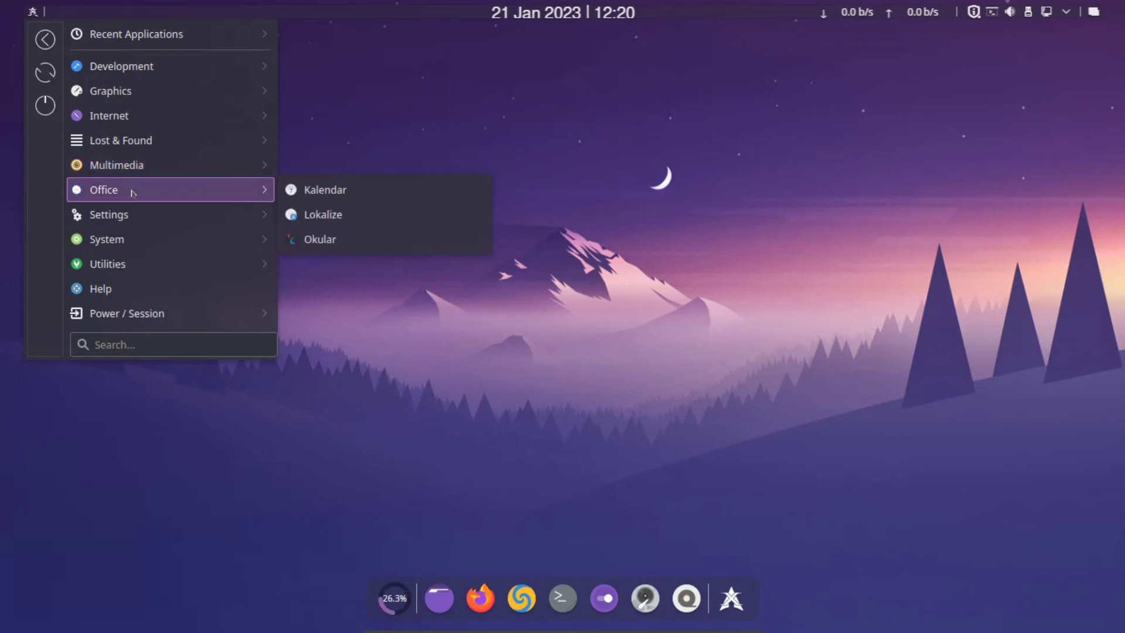
mouse_move(144, 218)
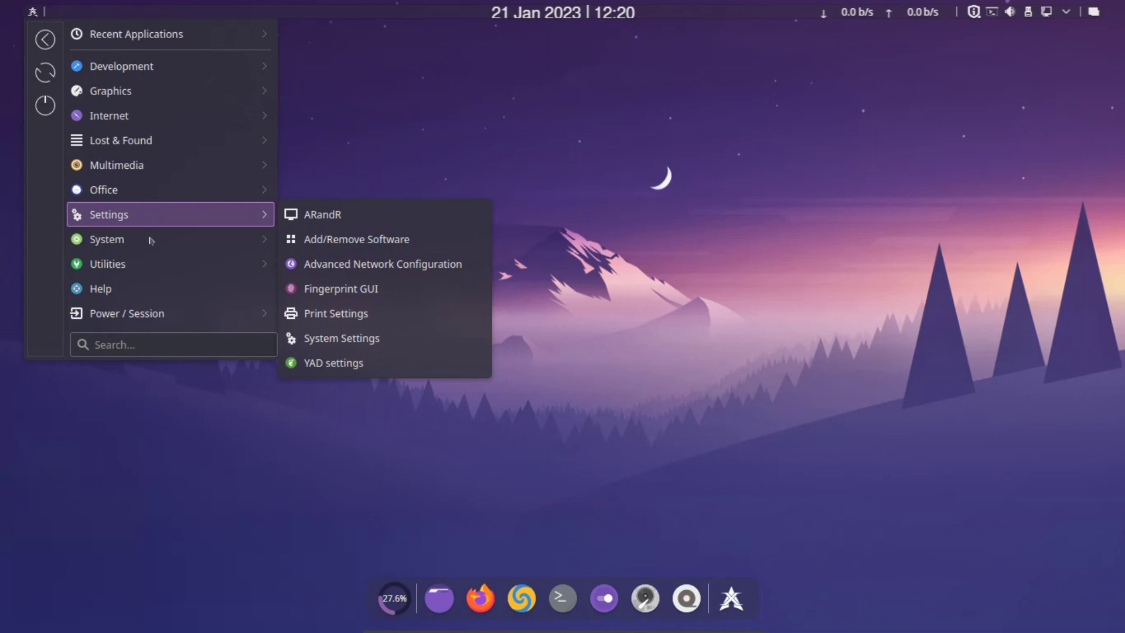
mouse_move(151, 242)
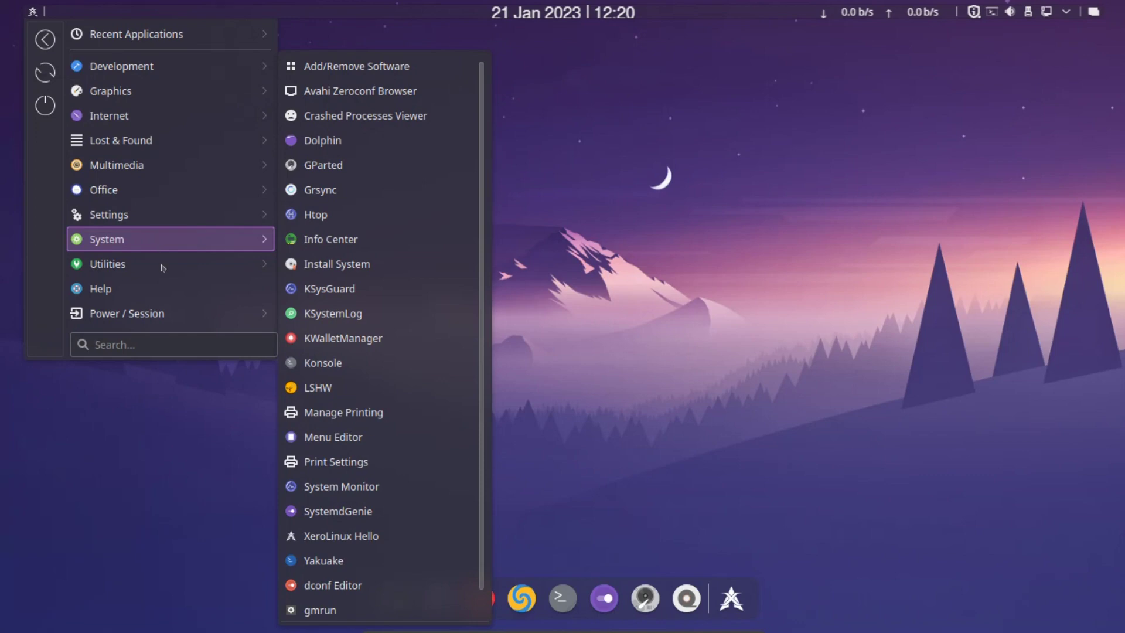
mouse_move(163, 268)
Open System Settings and apply the Breeze Dark global theme with only its appearance settings
mouse_move(218, 215)
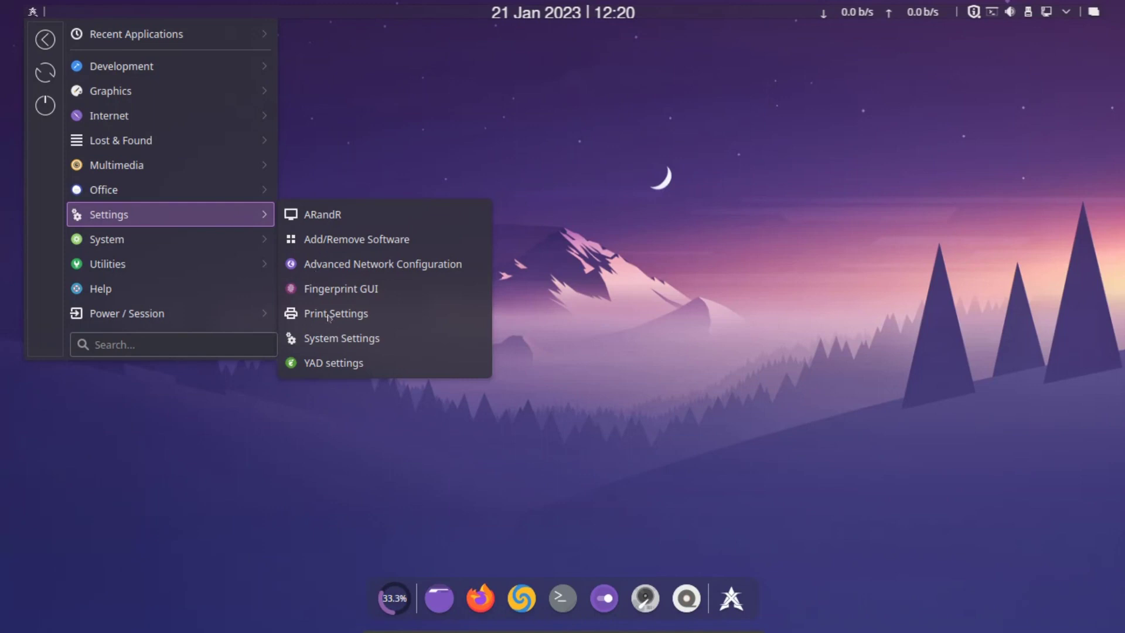
left_click(334, 340)
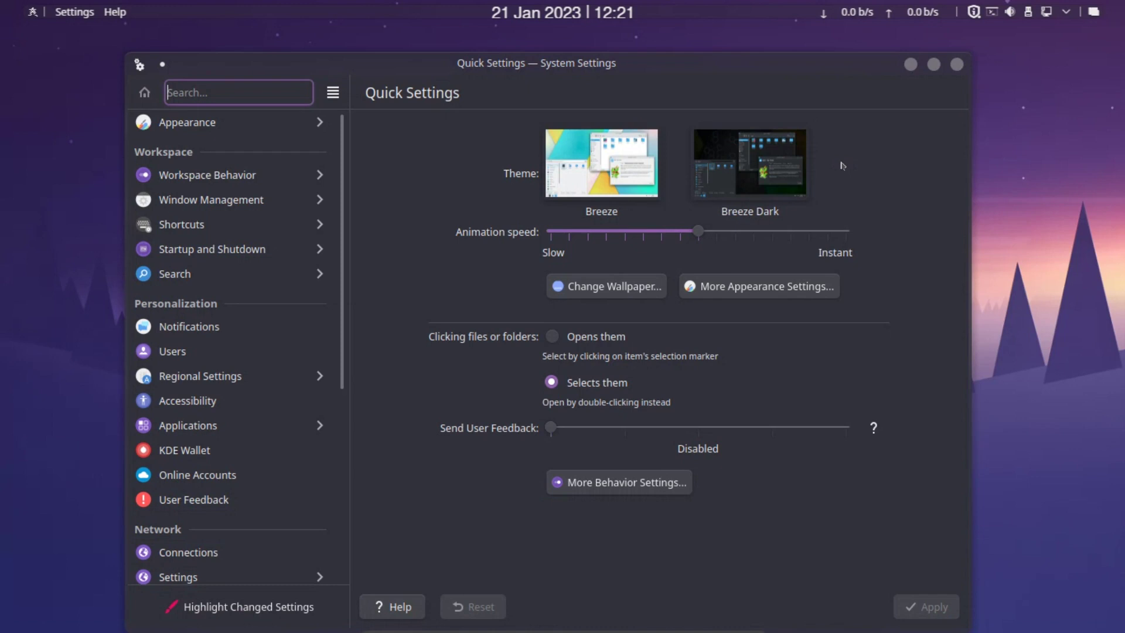
left_click(216, 119)
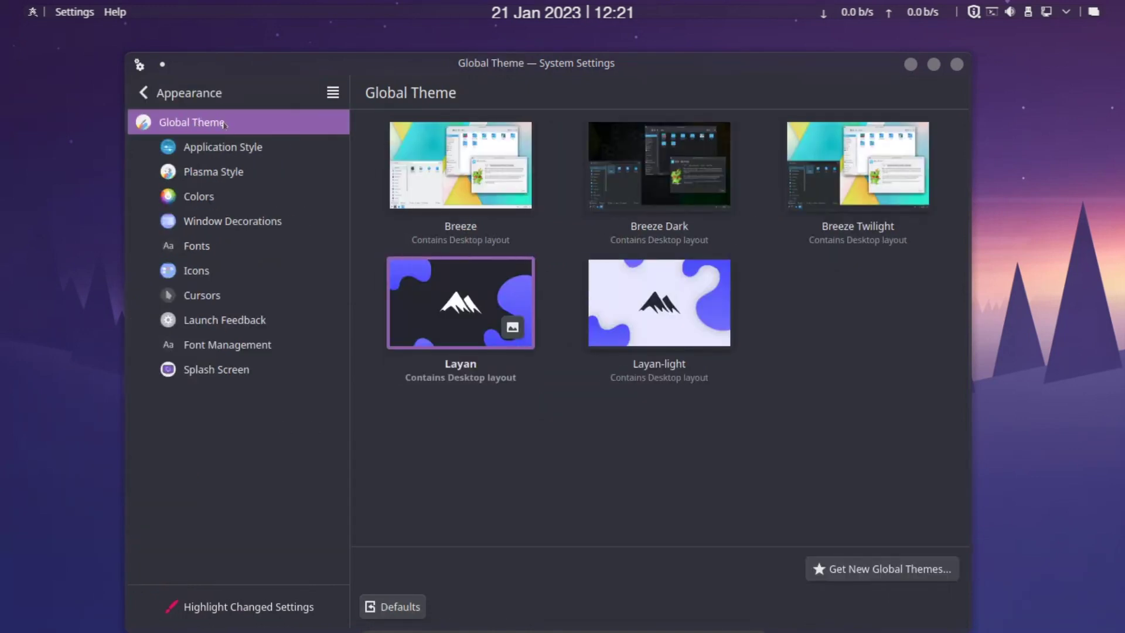
left_click(147, 94)
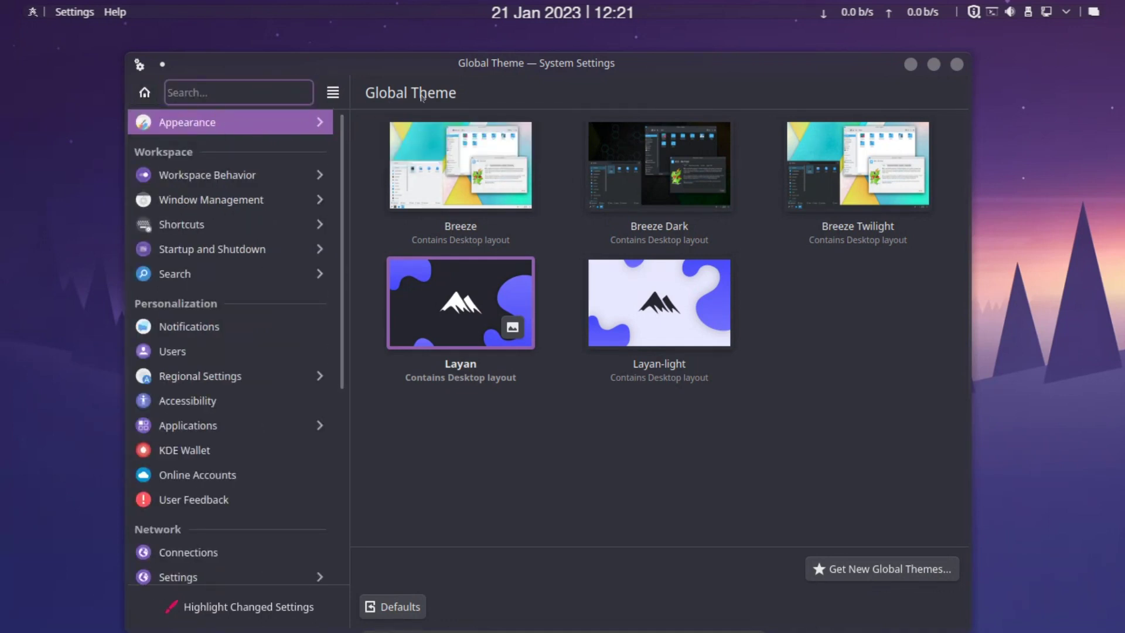
left_click(622, 174)
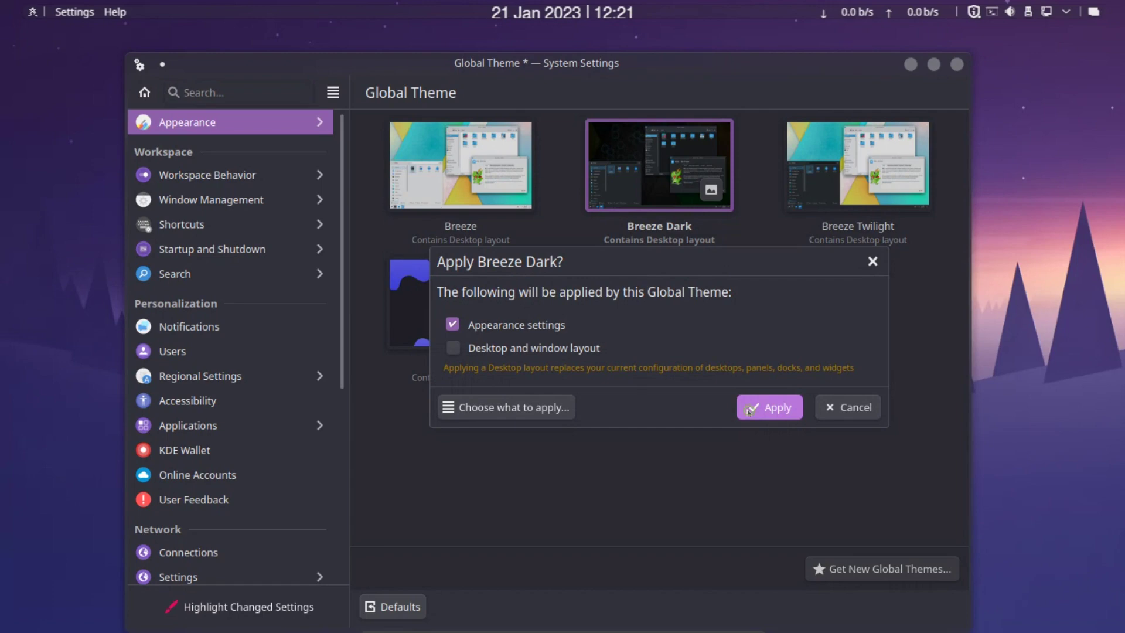
left_click(749, 411)
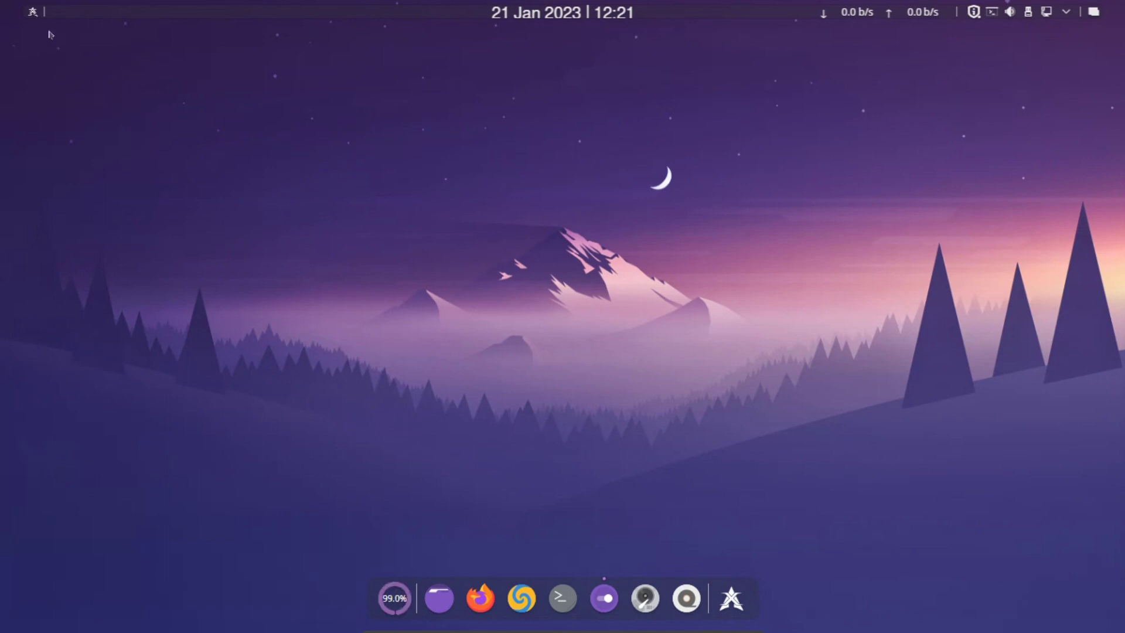
Bring System Settings back up and open the Application Style page under Appearance
left_click(603, 600)
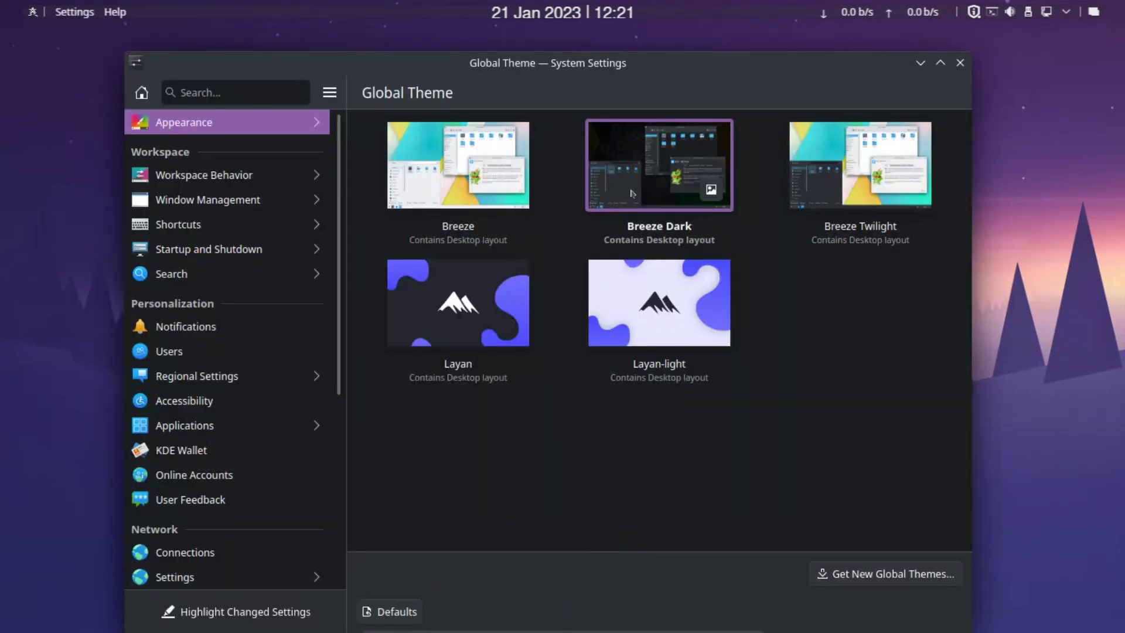
left_click(186, 125)
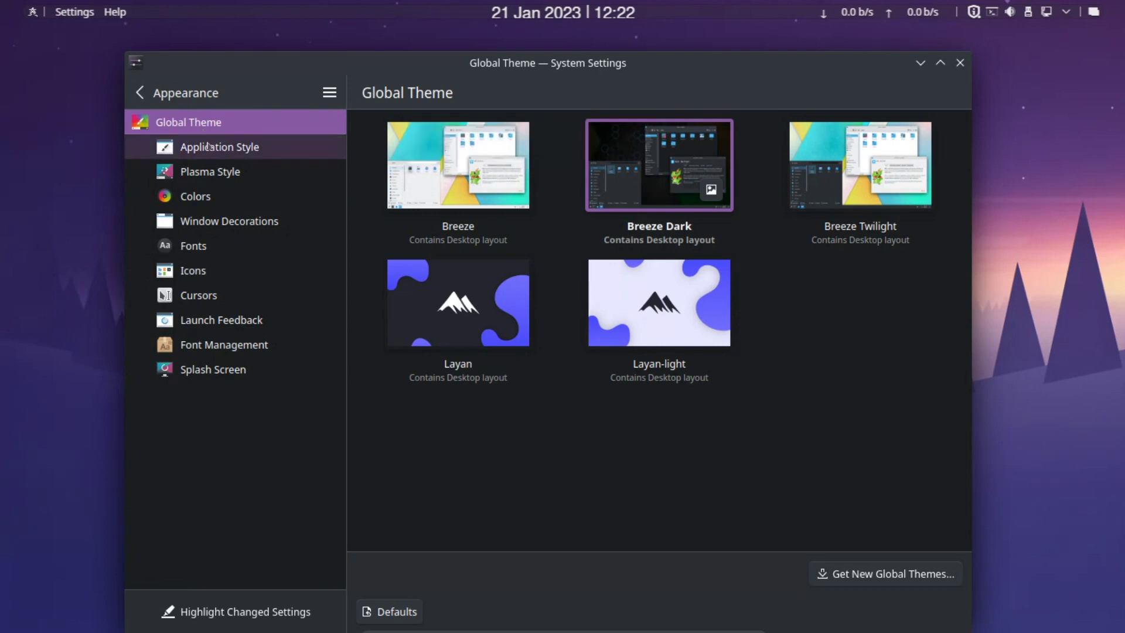
left_click(208, 146)
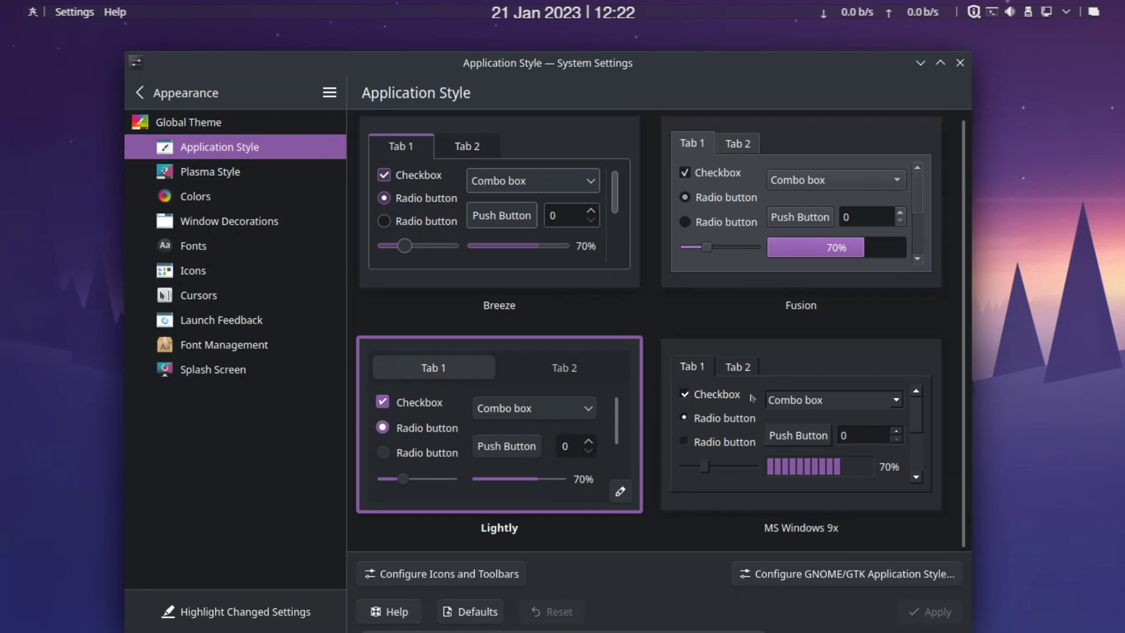
Try the Fusion and Breeze application styles, and discard the unsaved changes while switching to Plasma Style
left_click(735, 203)
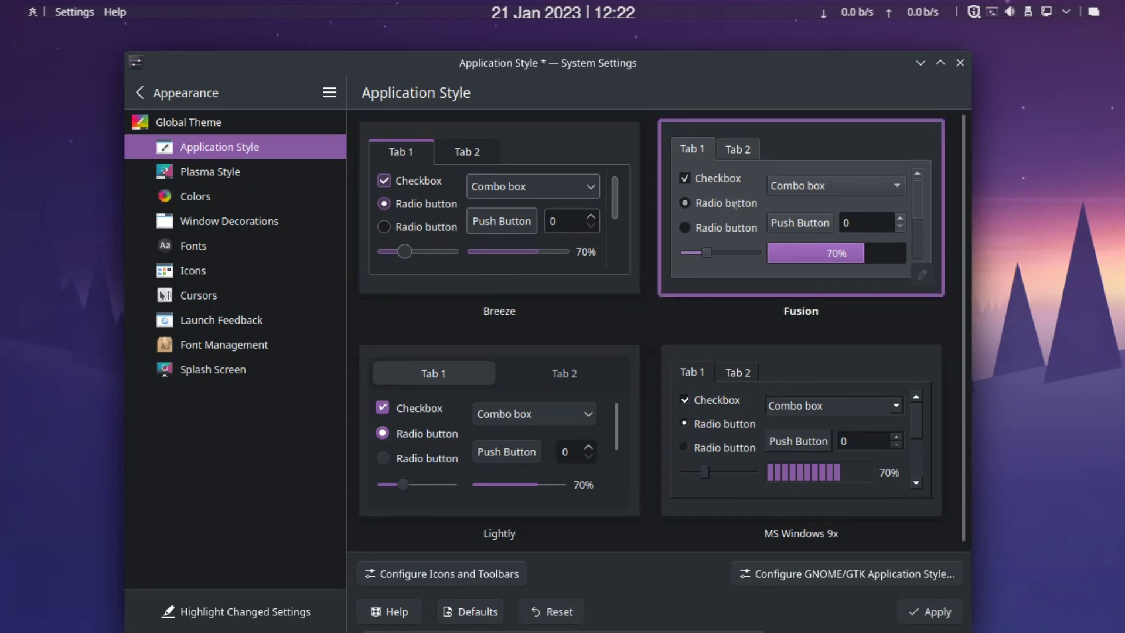
left_click(455, 174)
left_click(203, 171)
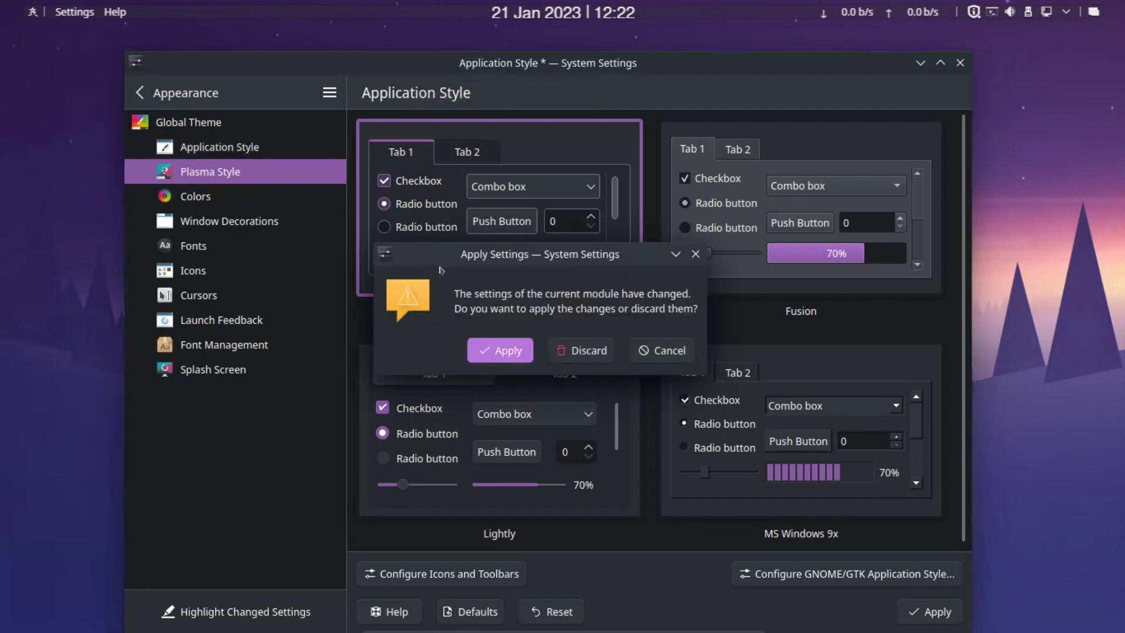
left_click(588, 347)
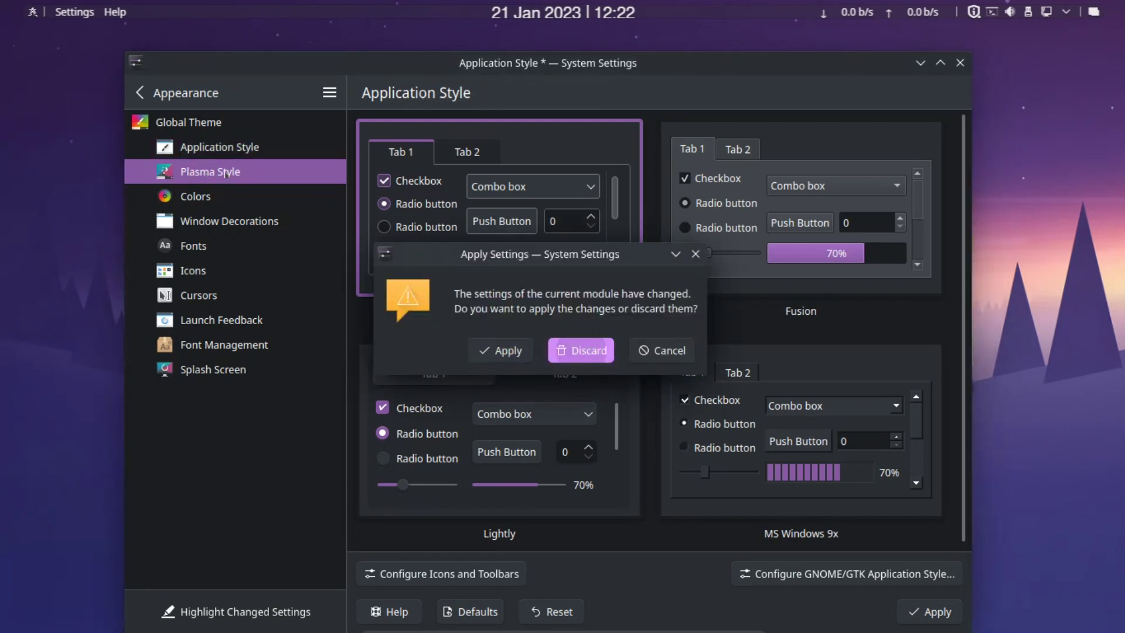
key("Return")
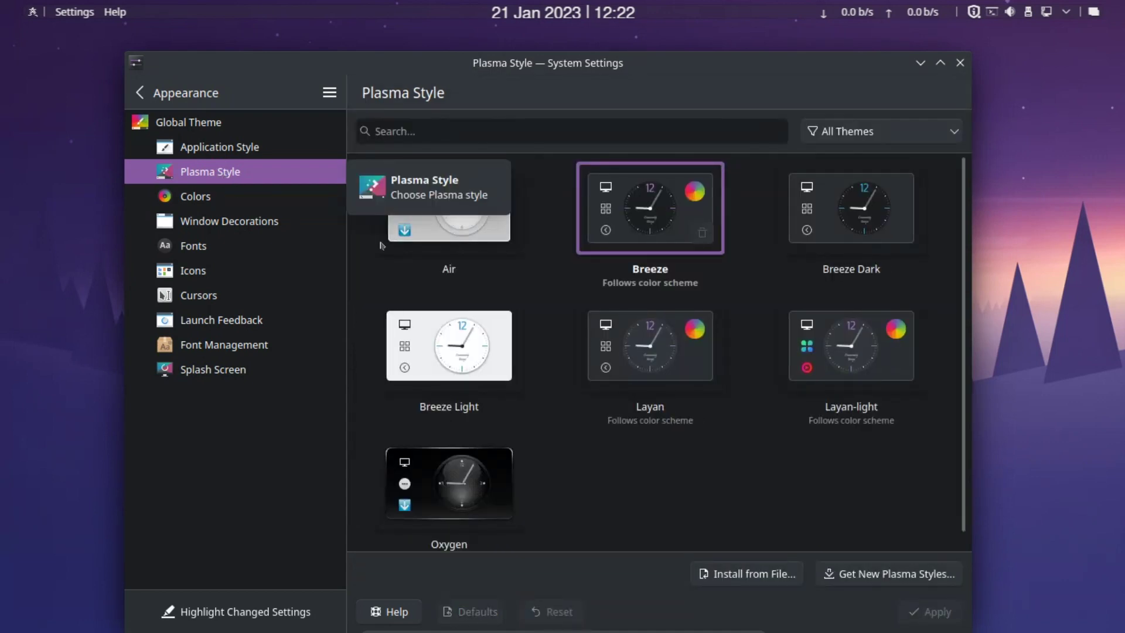
Apply the Breeze Dark Plasma style
left_click(832, 233)
left_click(936, 615)
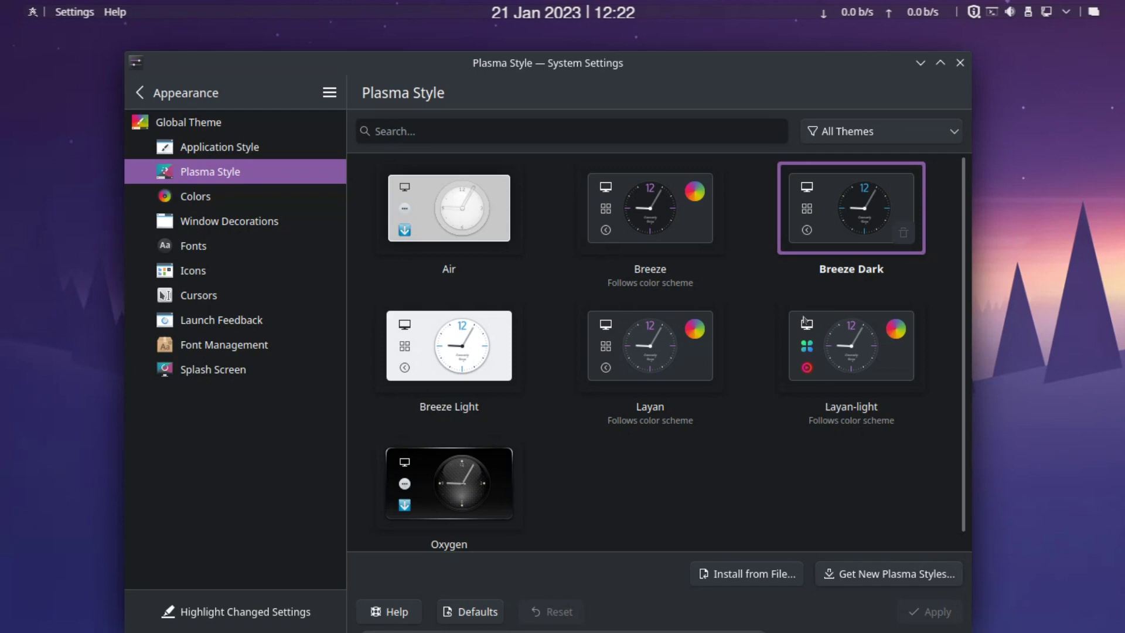
Set the custom accent color to dark green #005500 in the Colors settings and apply it
left_click(221, 195)
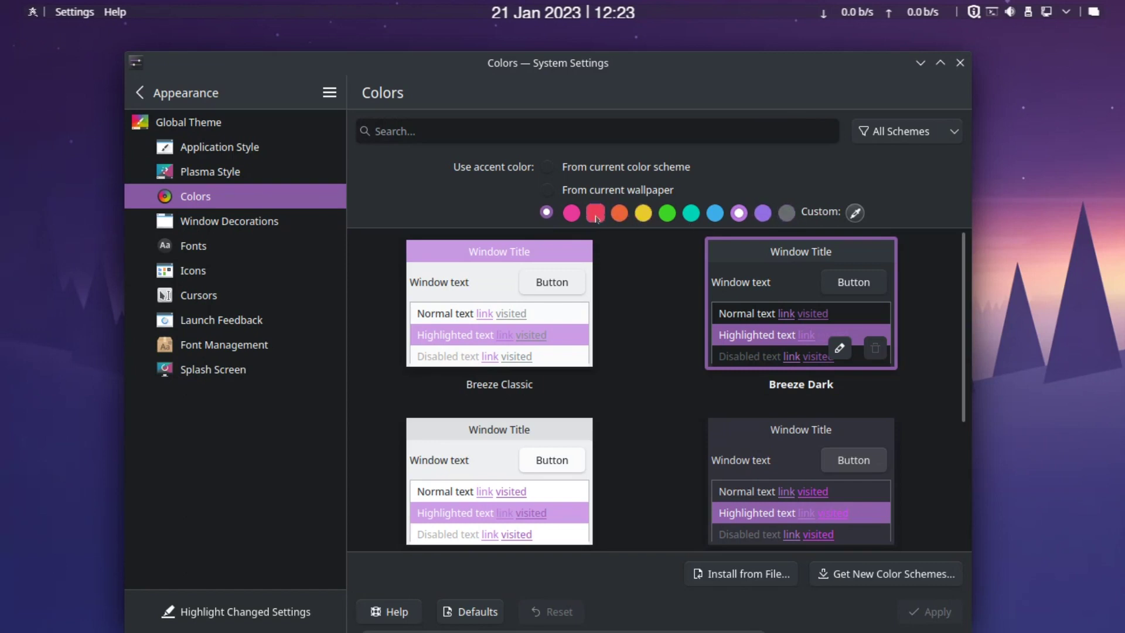
left_click(854, 213)
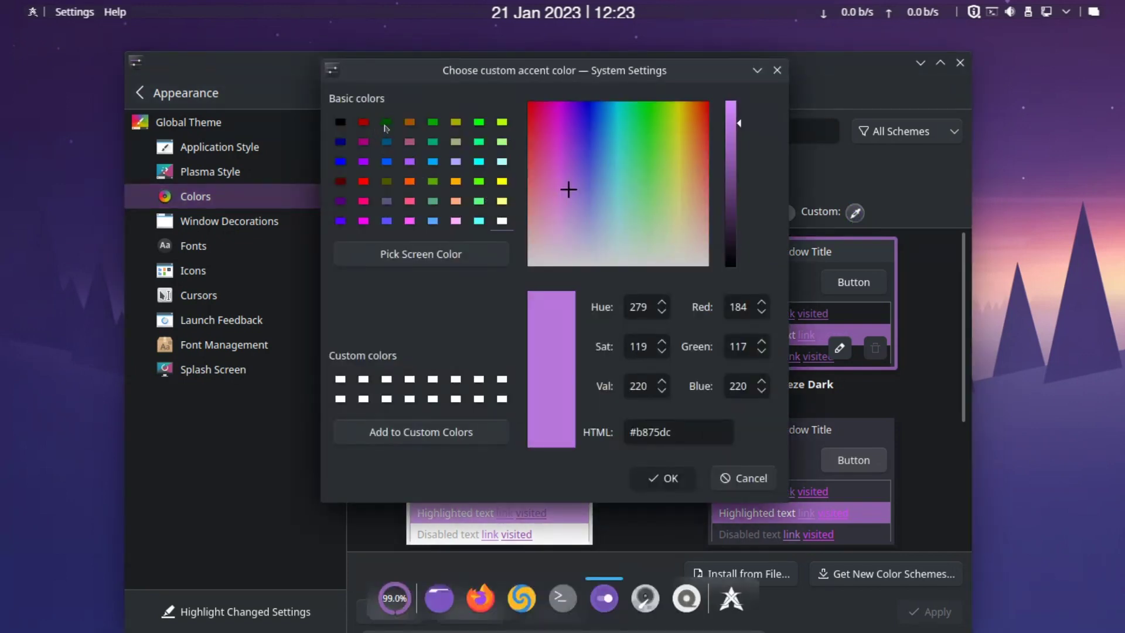
left_click(386, 122)
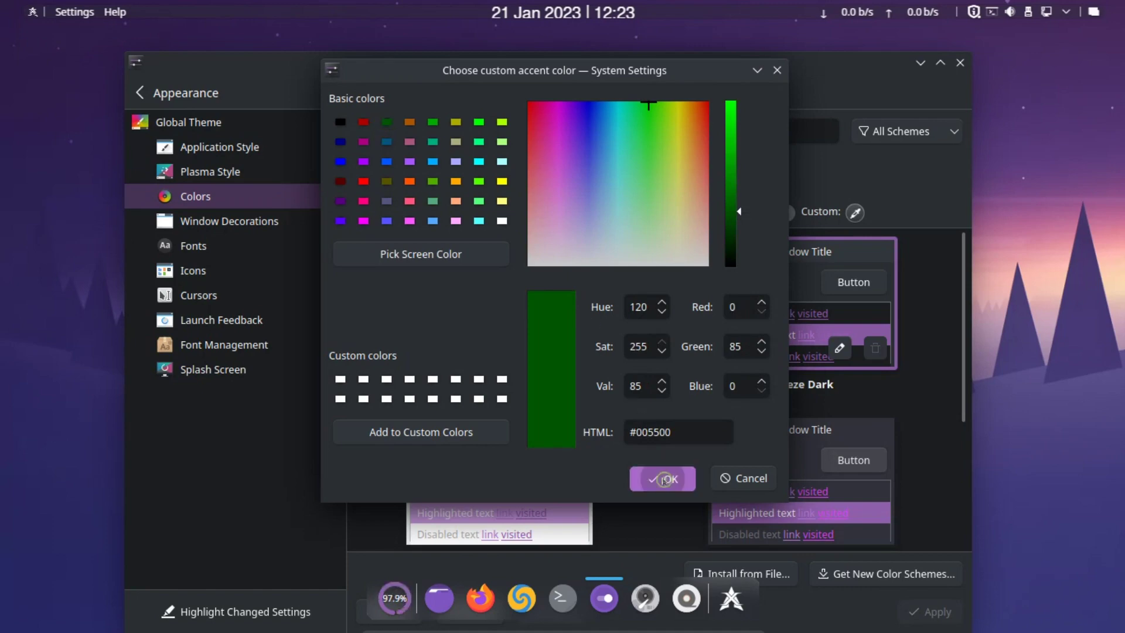
left_click(685, 487)
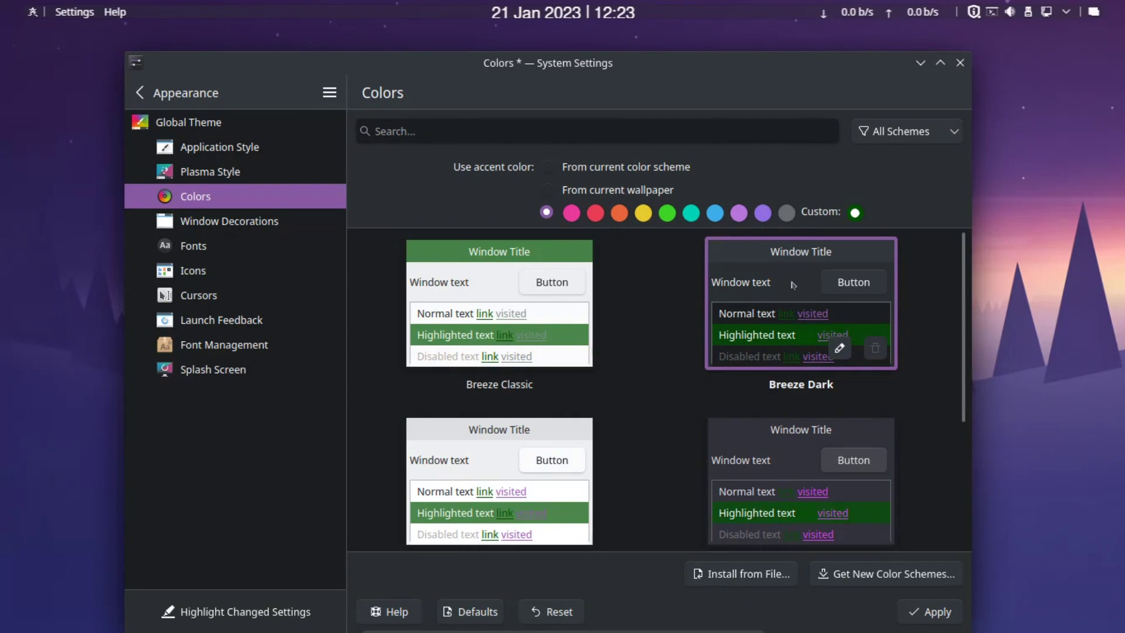
left_click(941, 610)
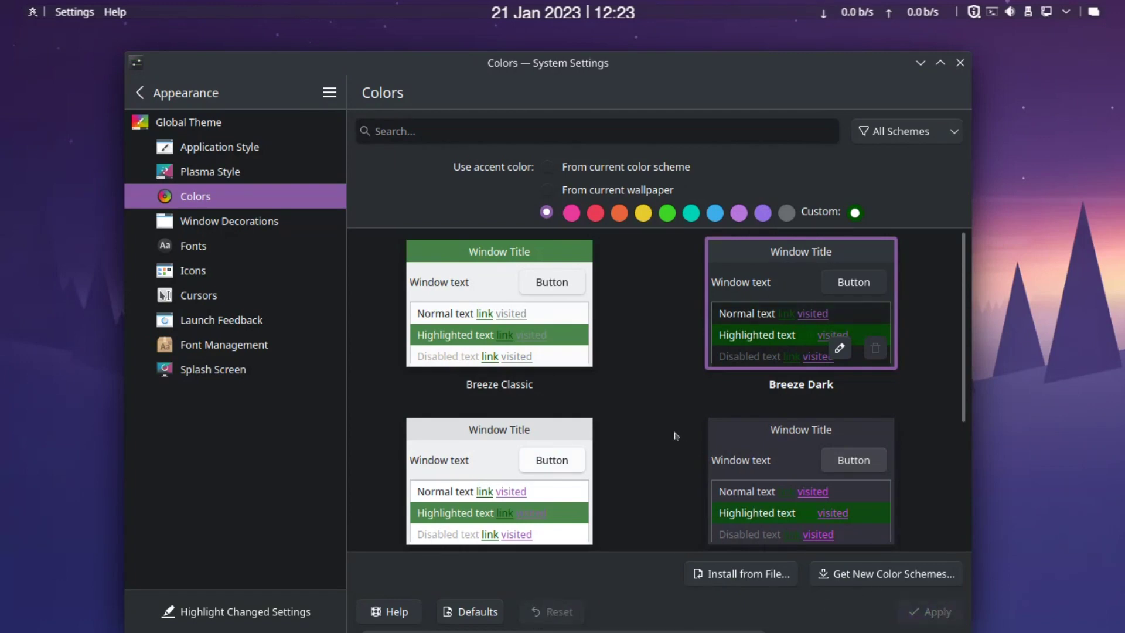
Apply the Layan window decoration theme
left_click(231, 223)
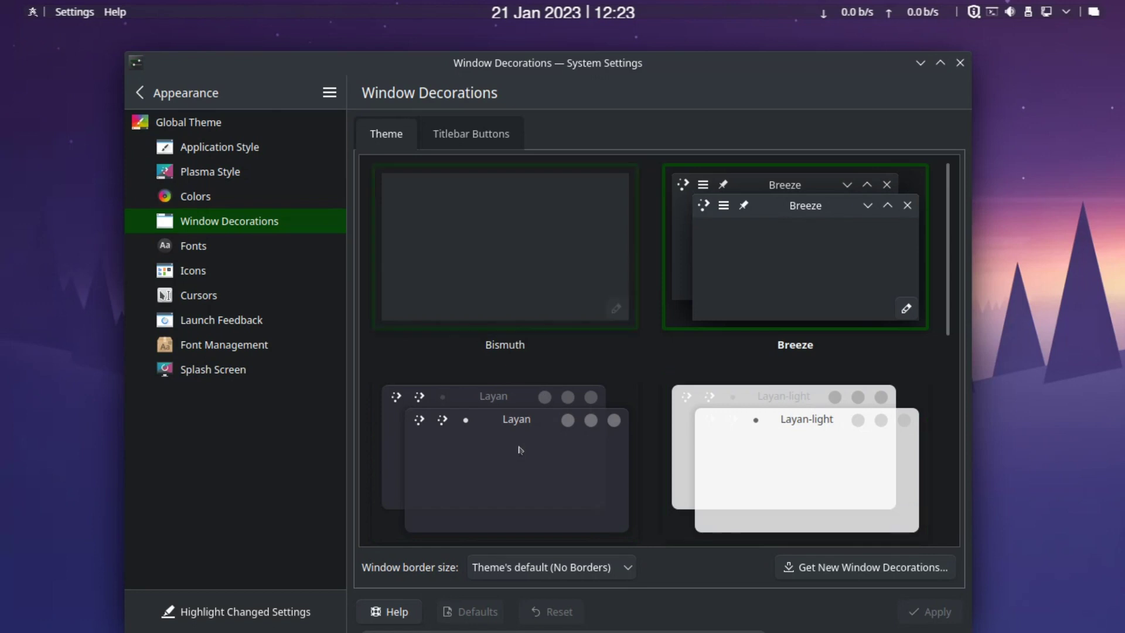
left_click(484, 432)
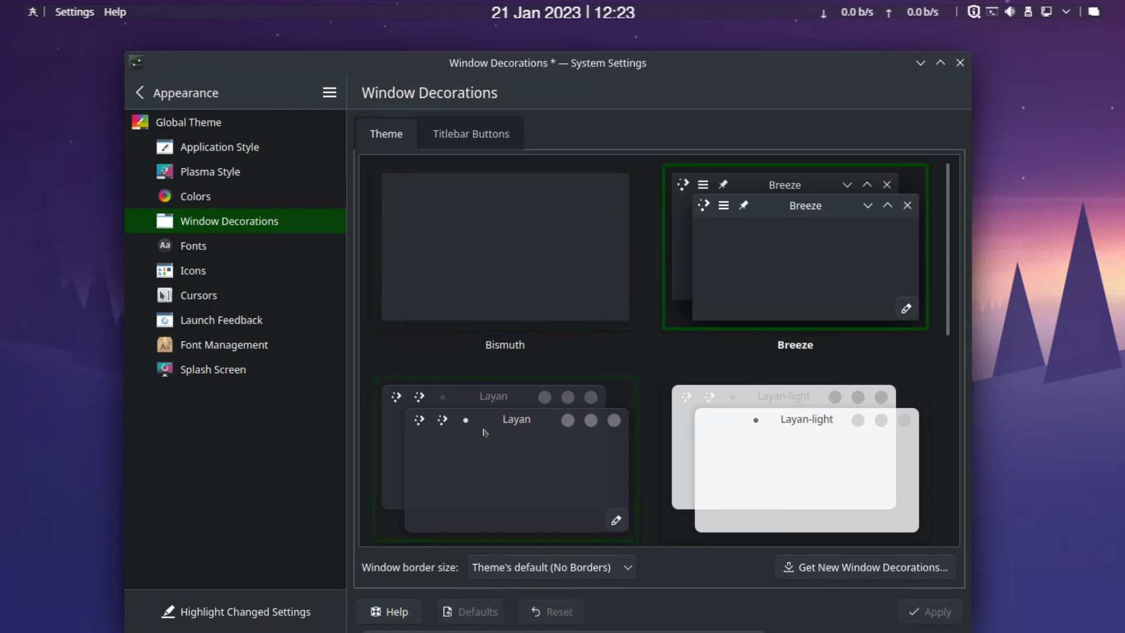
left_click(918, 611)
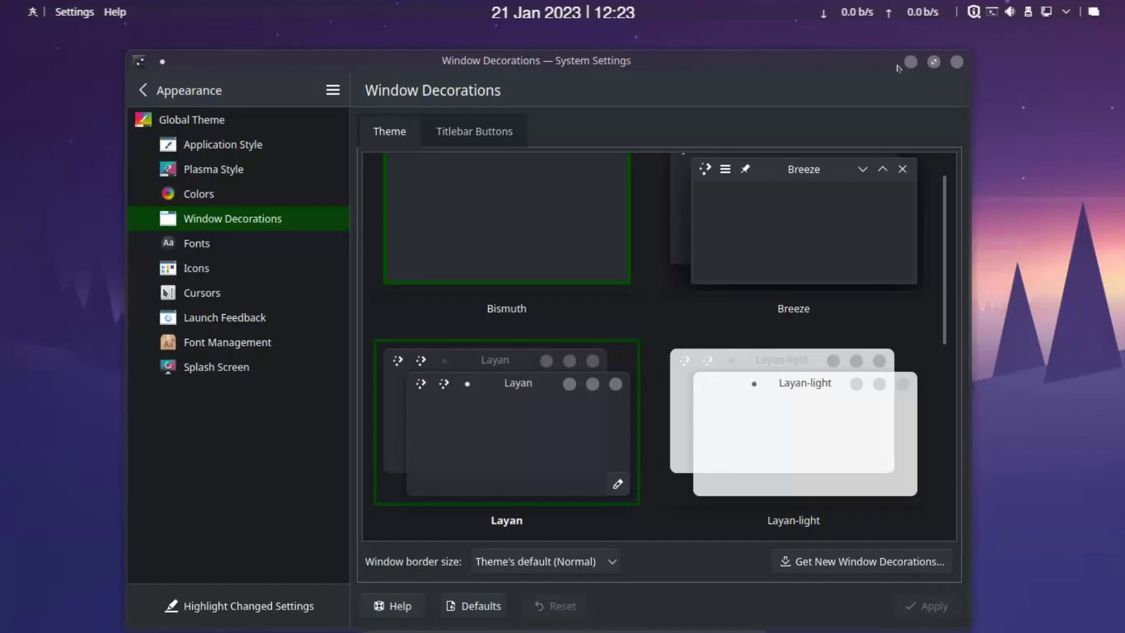
Look over the Fonts and Icons settings, and apply the cursor theme named default
left_click(196, 245)
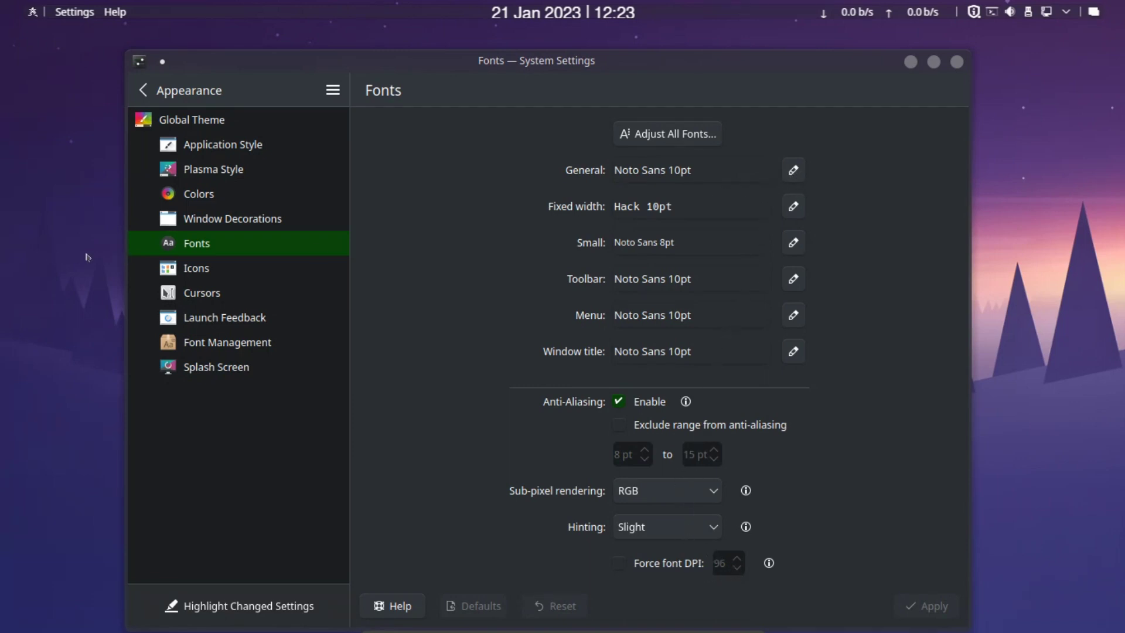
left_click(187, 270)
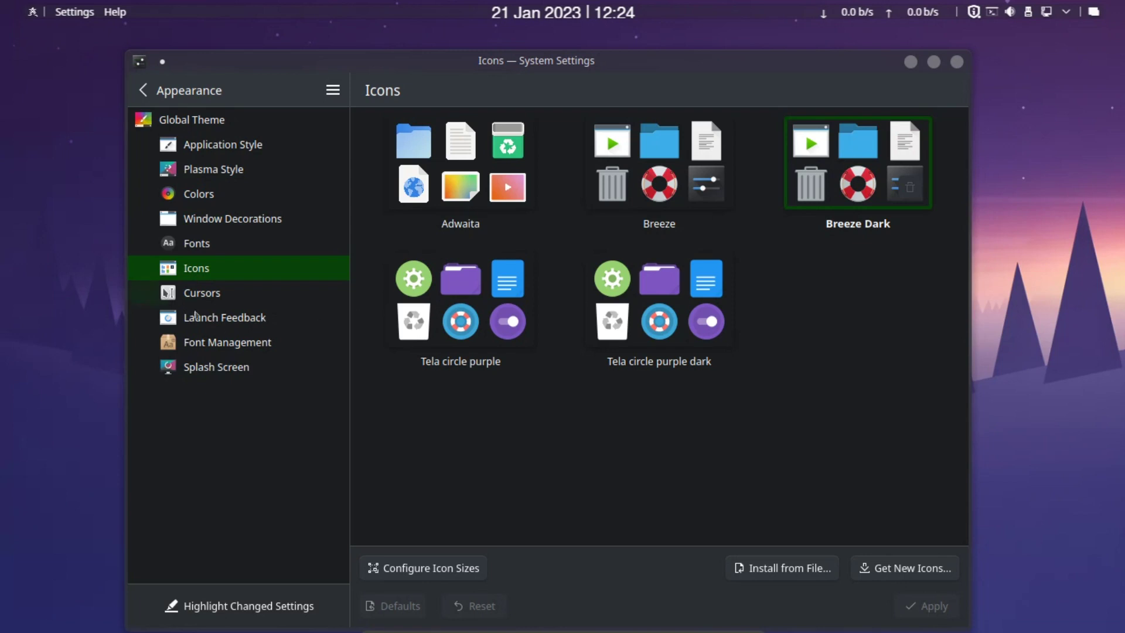
left_click(195, 289)
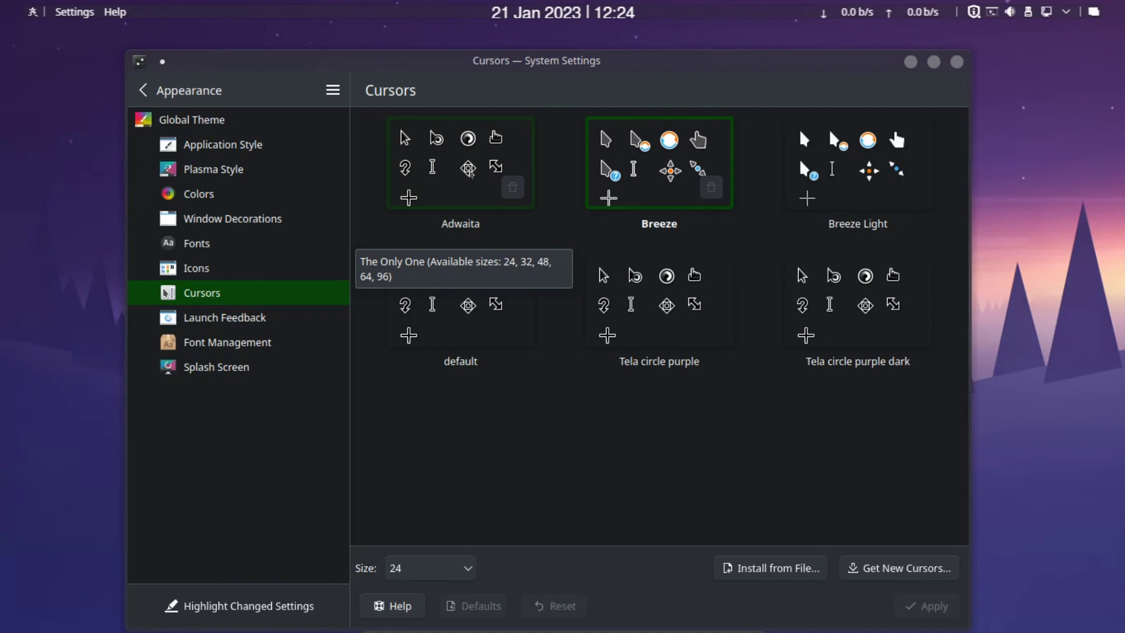
left_click(469, 170)
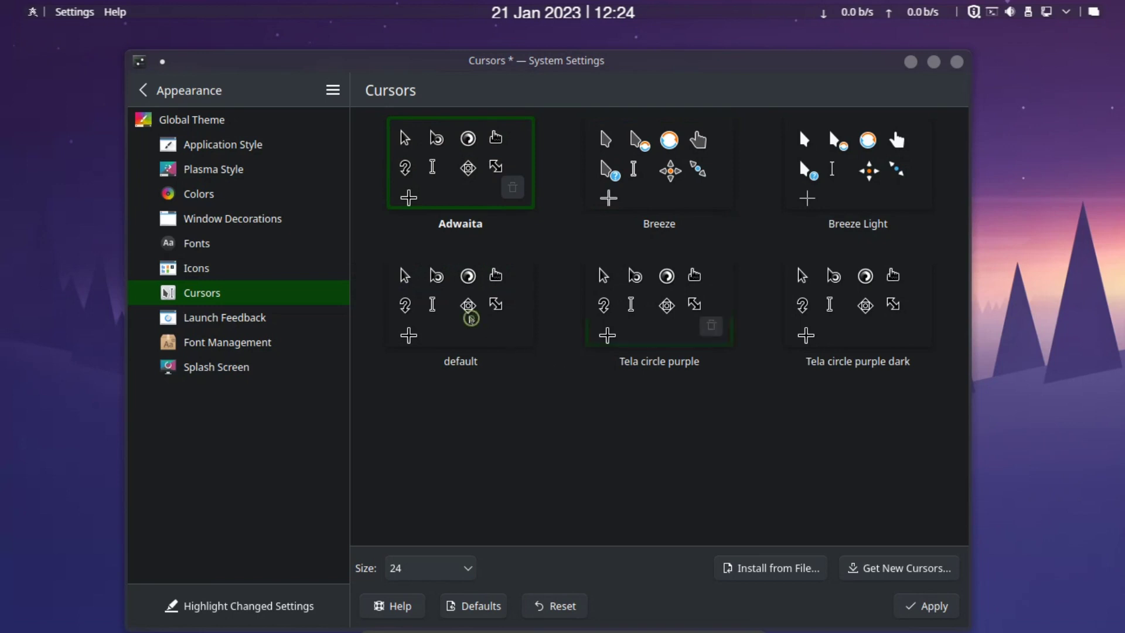
left_click(540, 328)
left_click(914, 608)
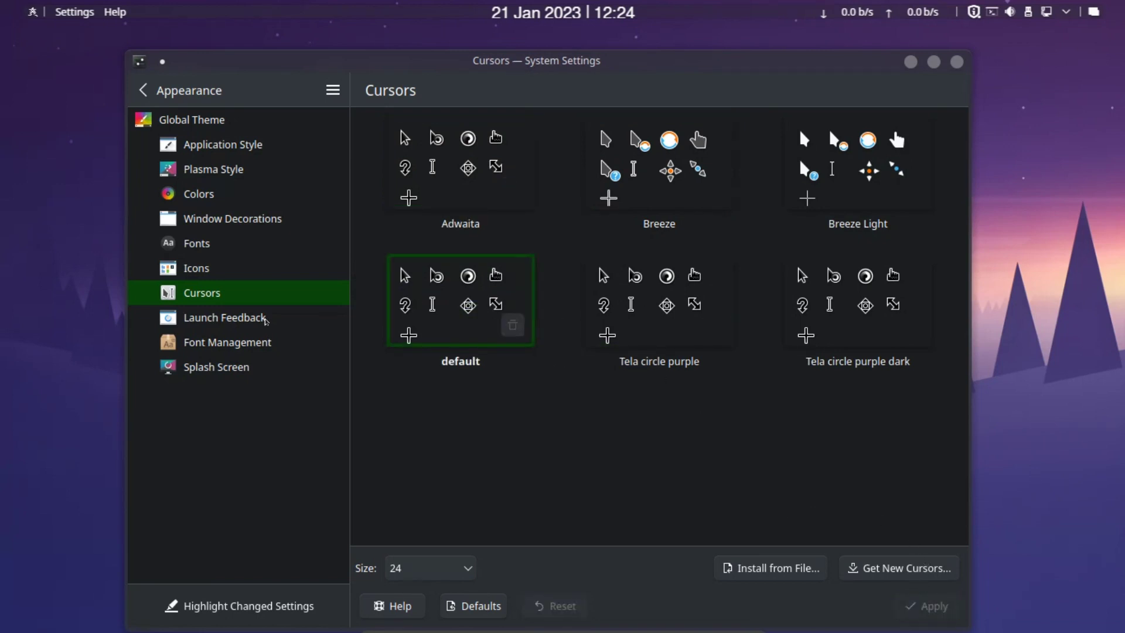
View the Launch Feedback and Splash Screen settings, and preview the Breeze splash screen
left_click(222, 314)
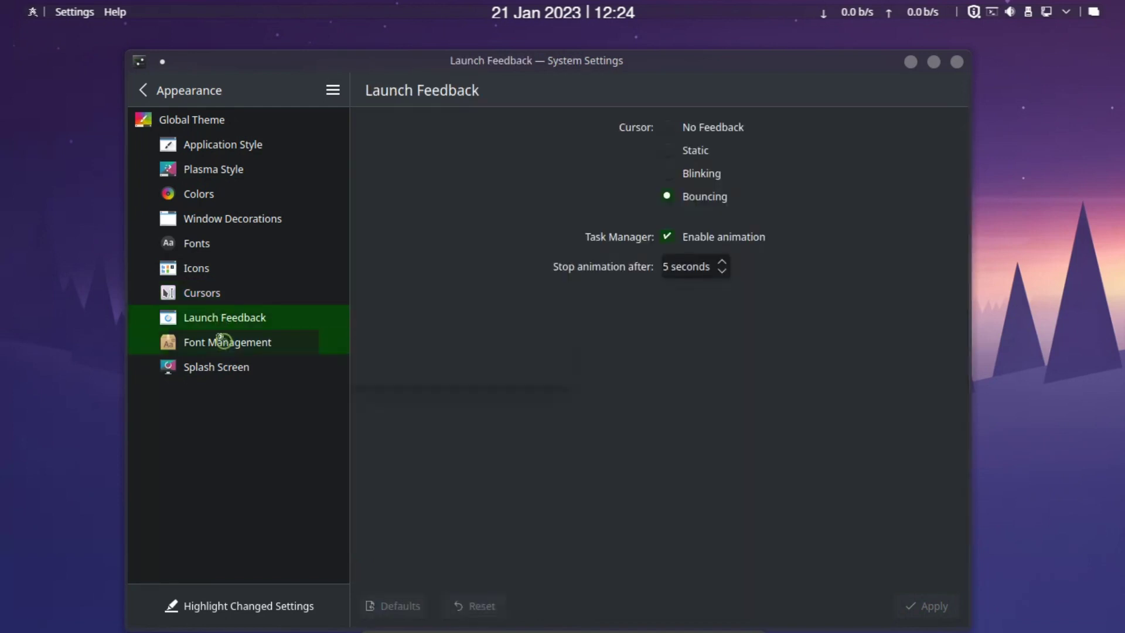
left_click(218, 366)
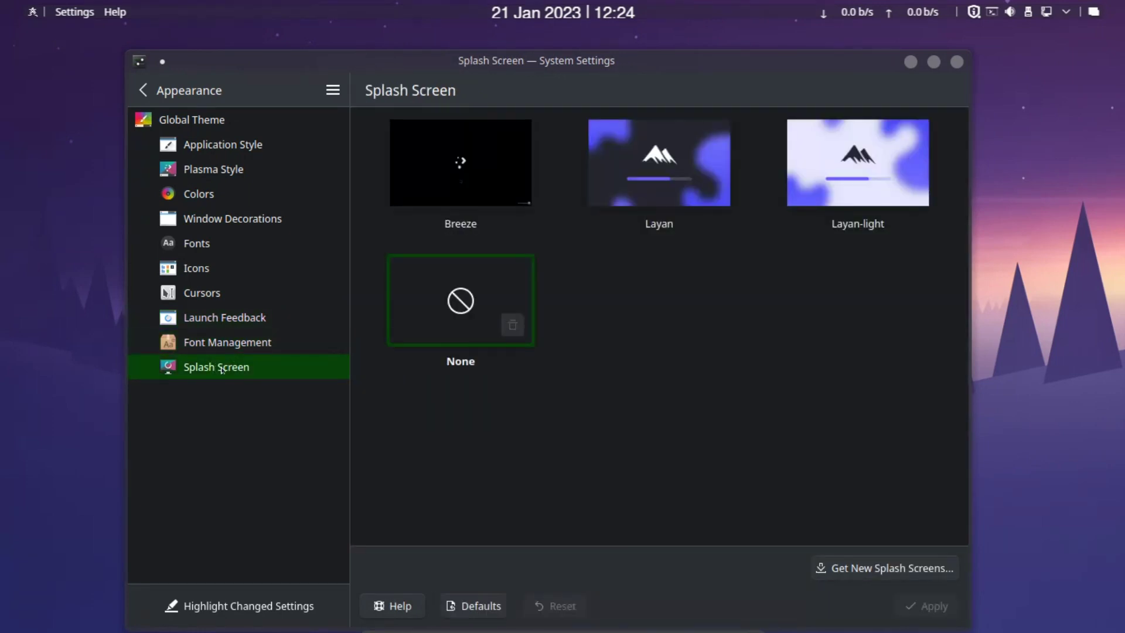
left_click(469, 183)
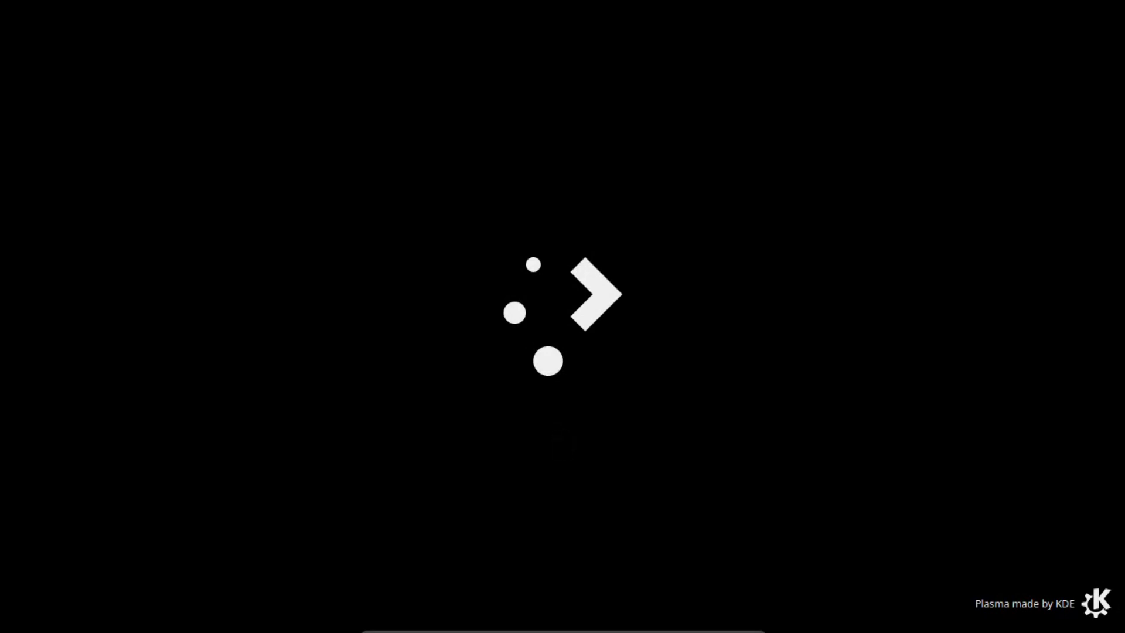
left_click(527, 267)
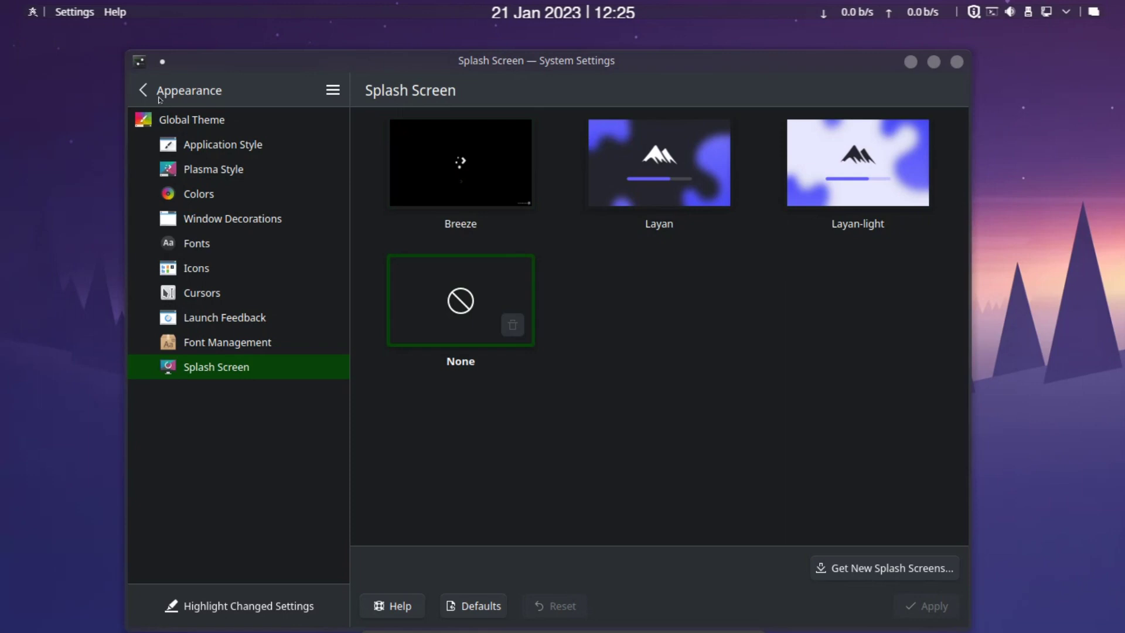
Examine the Workspace Behavior settings from General Behavior and Desktop Effects through Screen Locking, Virtual Desktops and Activities
left_click(140, 92)
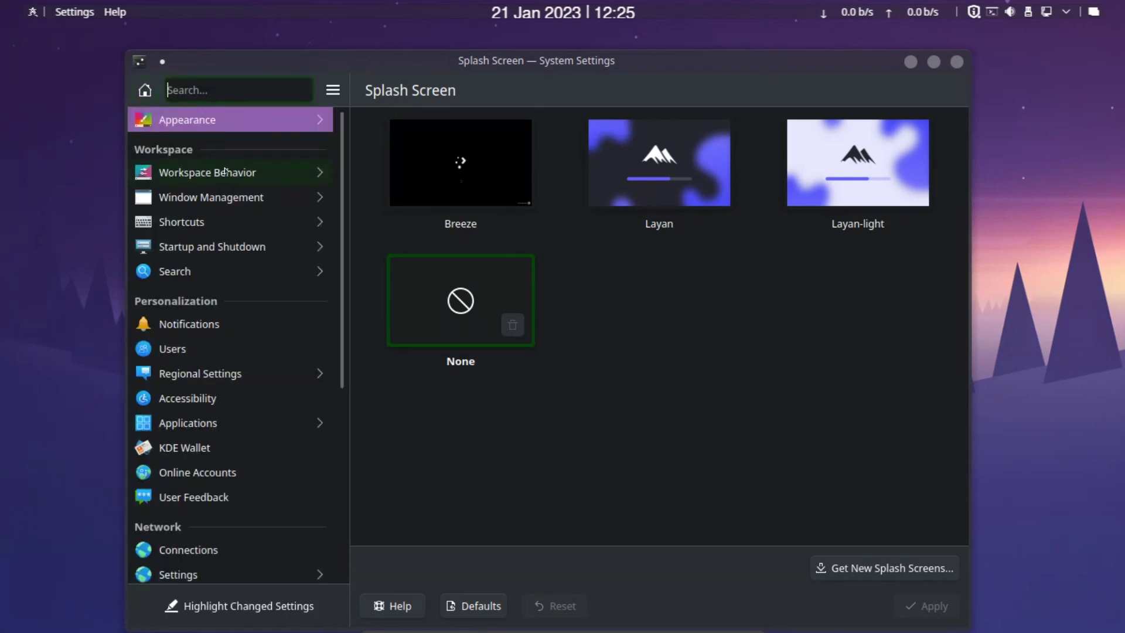
mouse_move(225, 171)
left_click(225, 171)
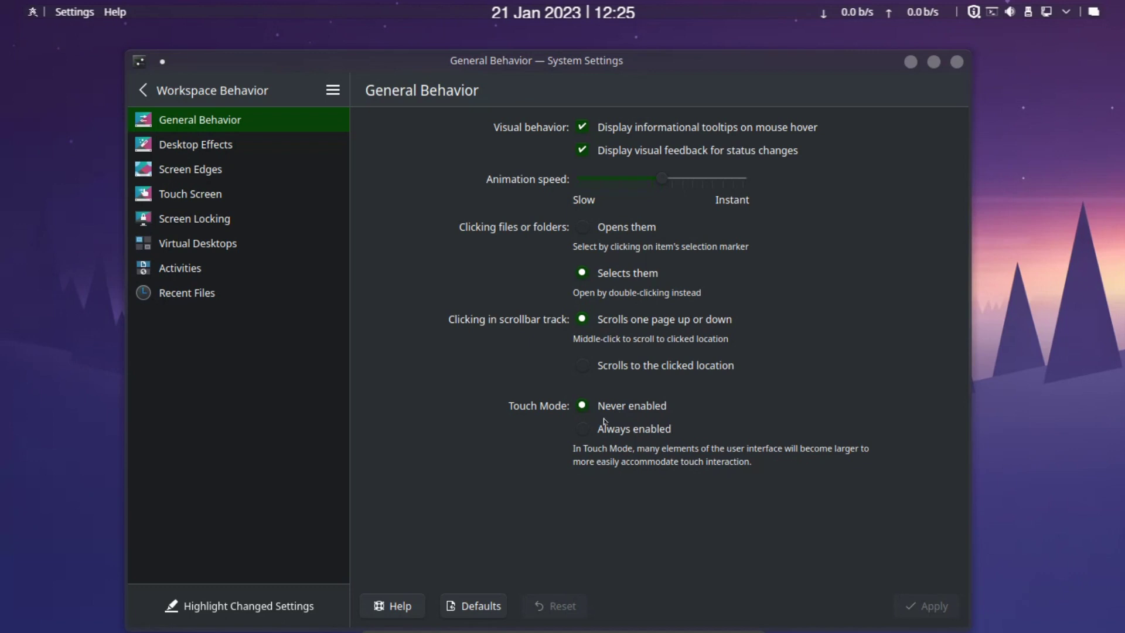
left_click(209, 150)
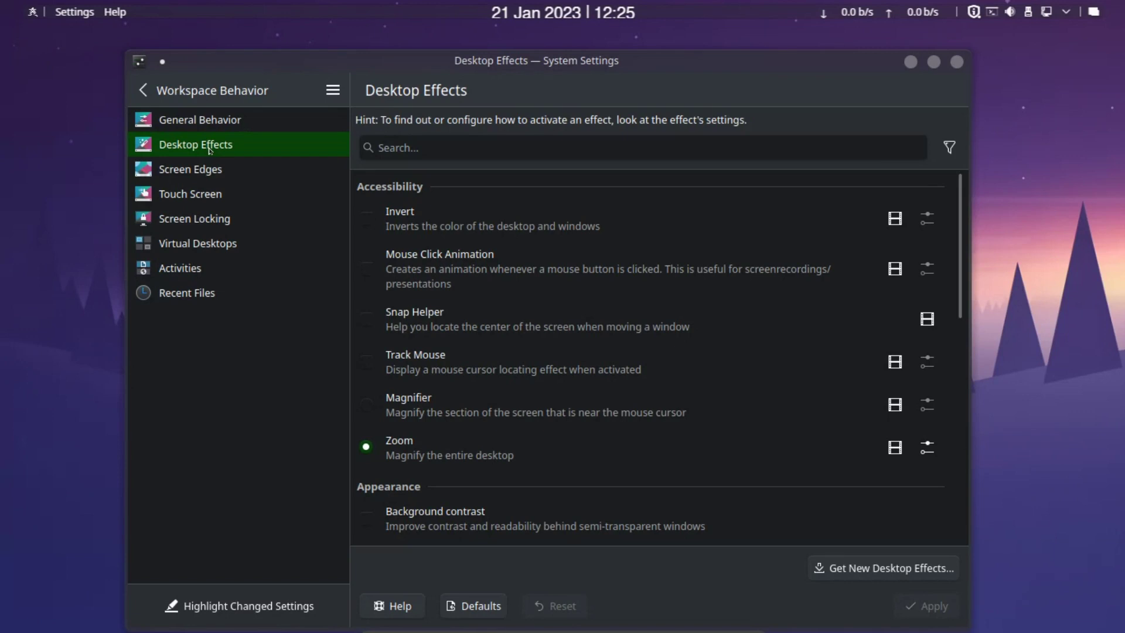
scroll(498, 350, "down", 4)
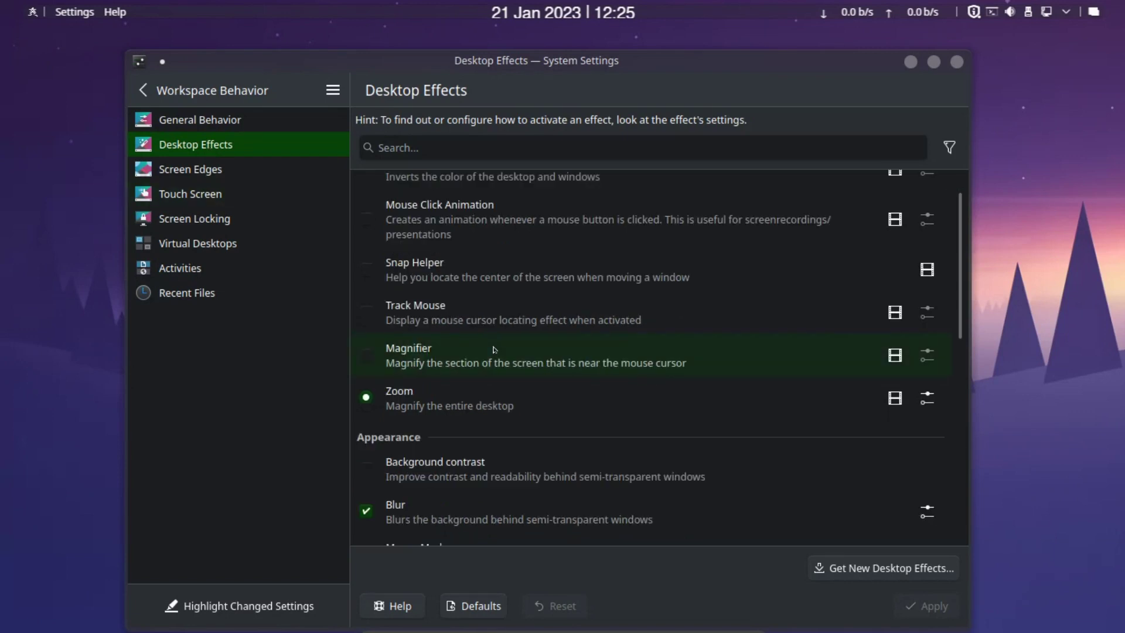
left_click(201, 169)
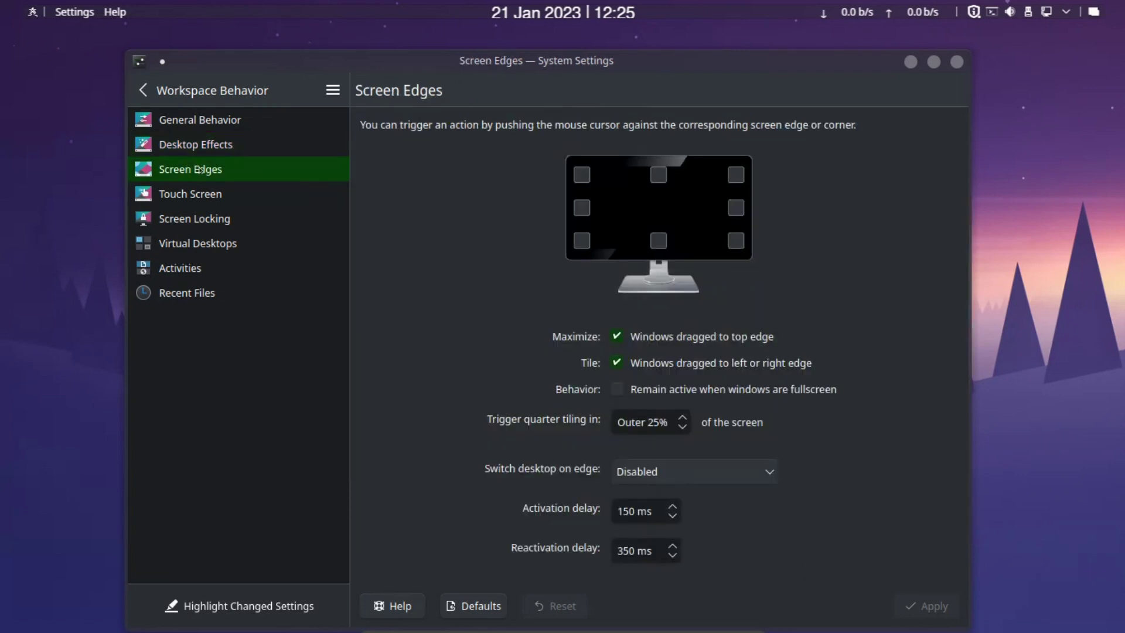
left_click(179, 195)
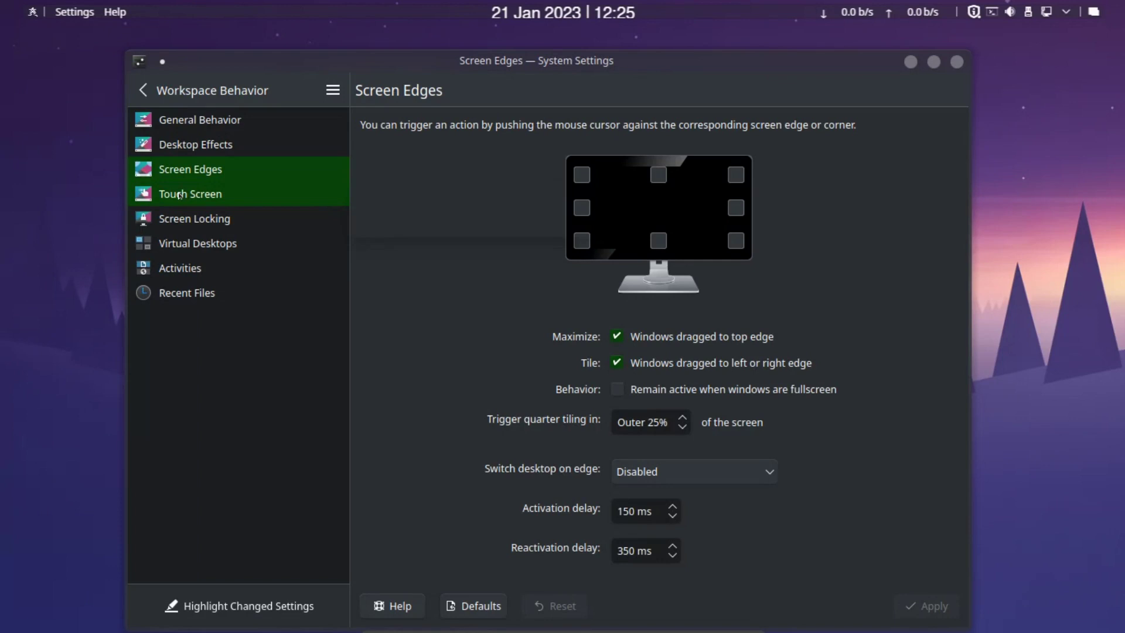
left_click(184, 220)
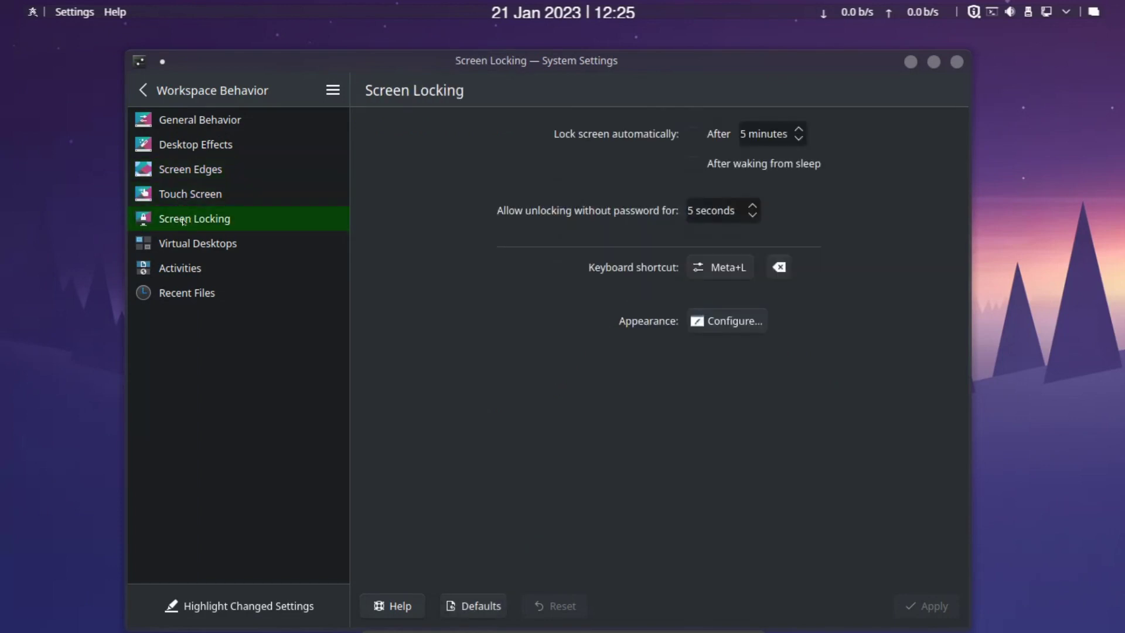
left_click(189, 244)
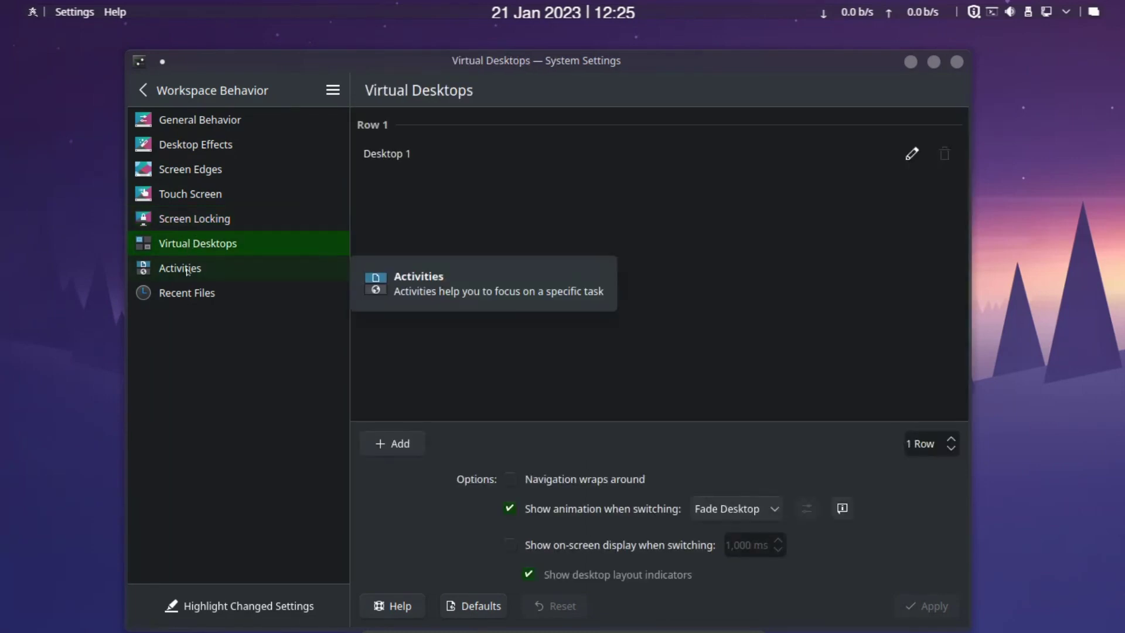
left_click(186, 270)
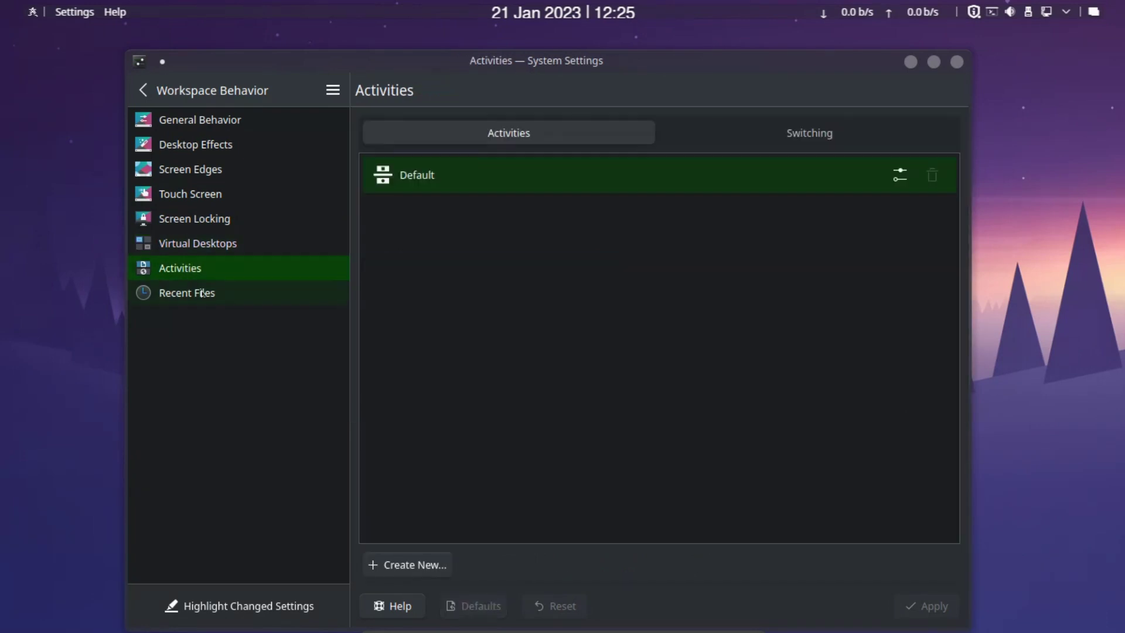
View the Window Behavior settings for focus, titlebar actions, window actions and movement under Window Management
left_click(143, 90)
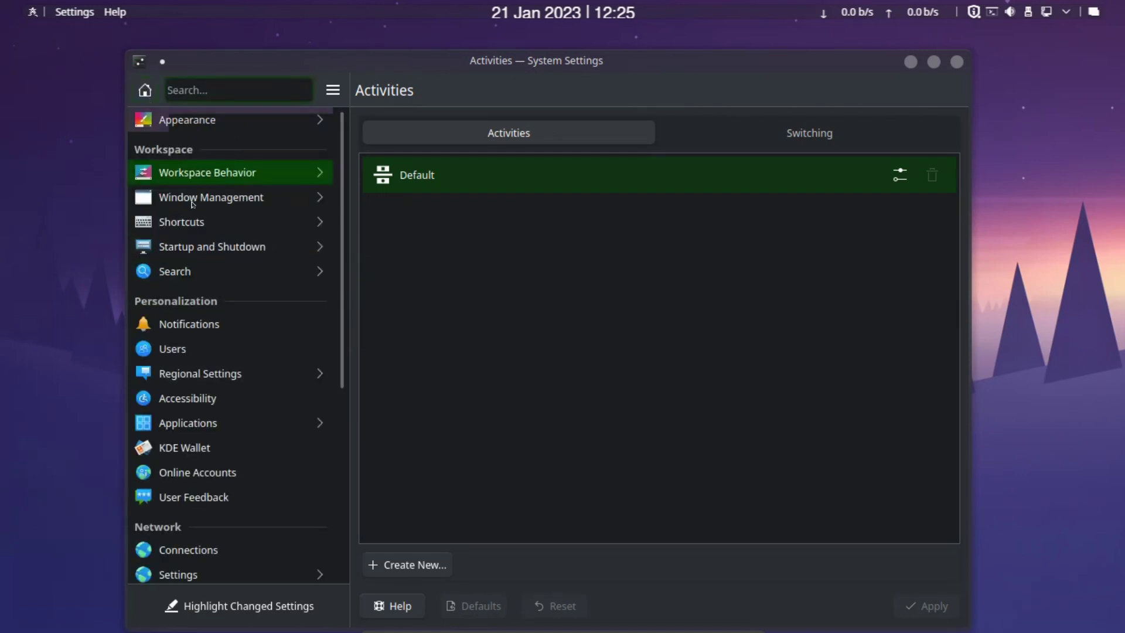
left_click(193, 200)
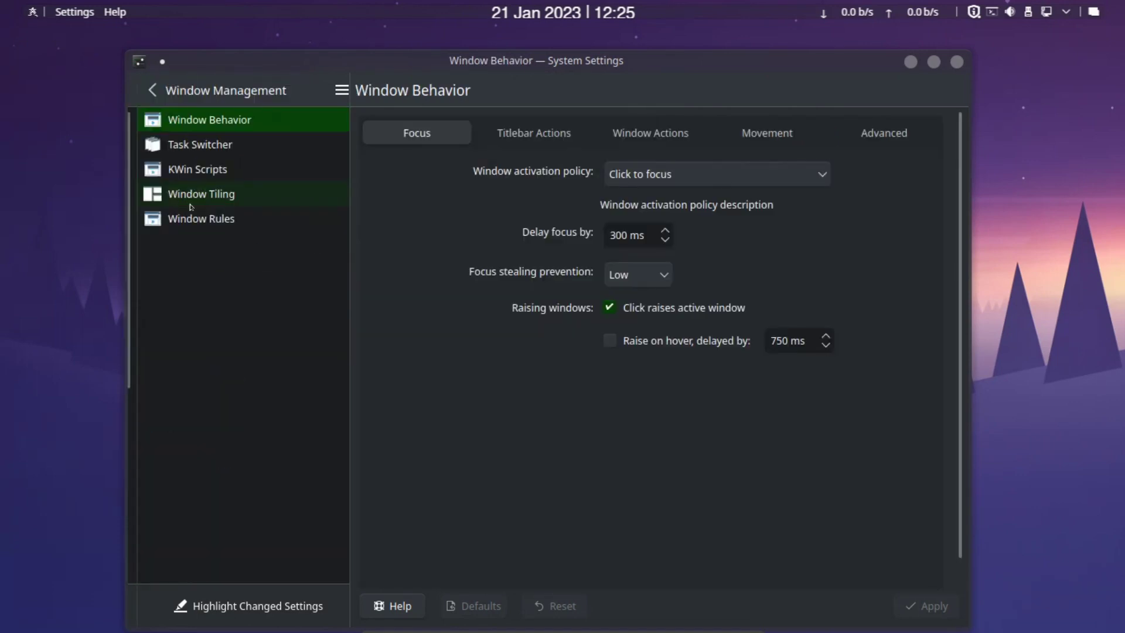
left_click(552, 136)
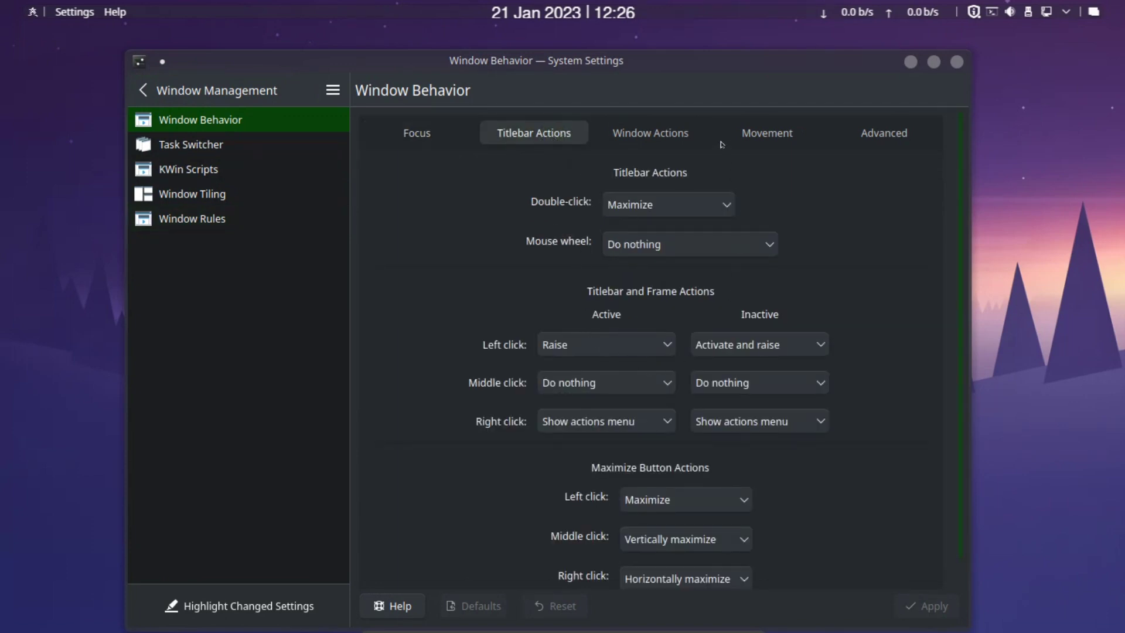
left_click(655, 127)
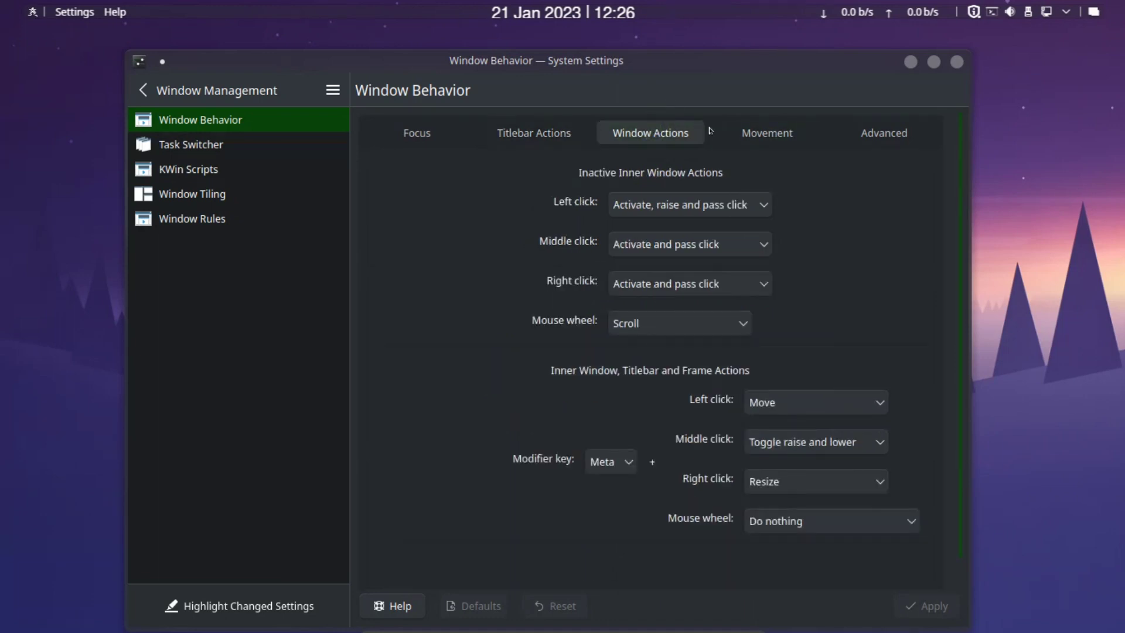
left_click(745, 133)
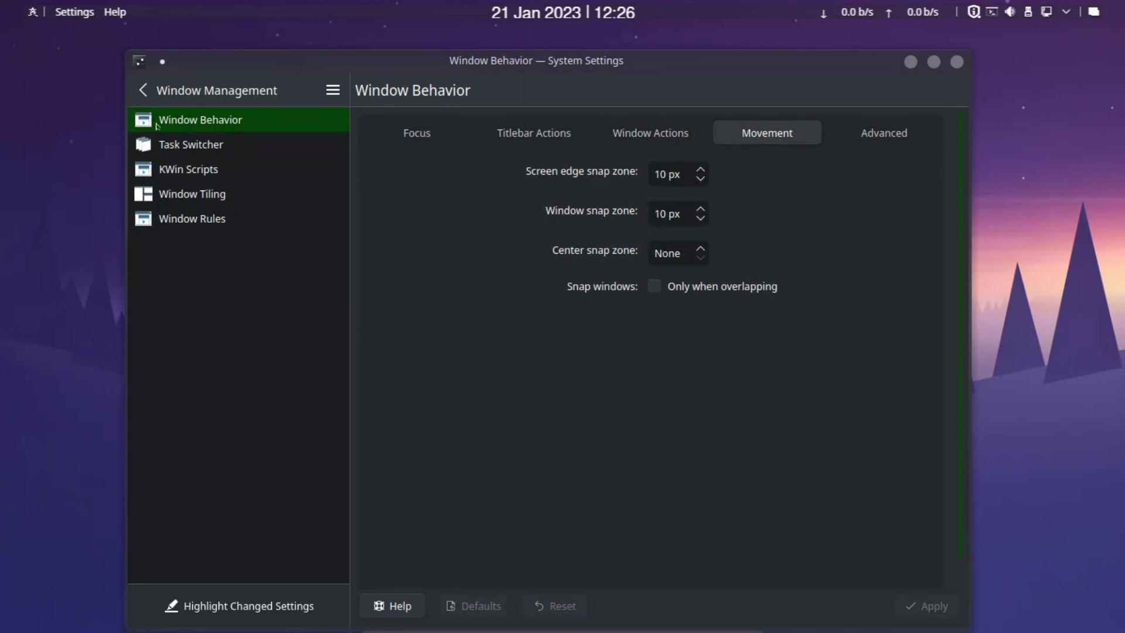
Look through the Task Switcher, KWin Scripts, Window Tiling and Window Rules settings
left_click(179, 144)
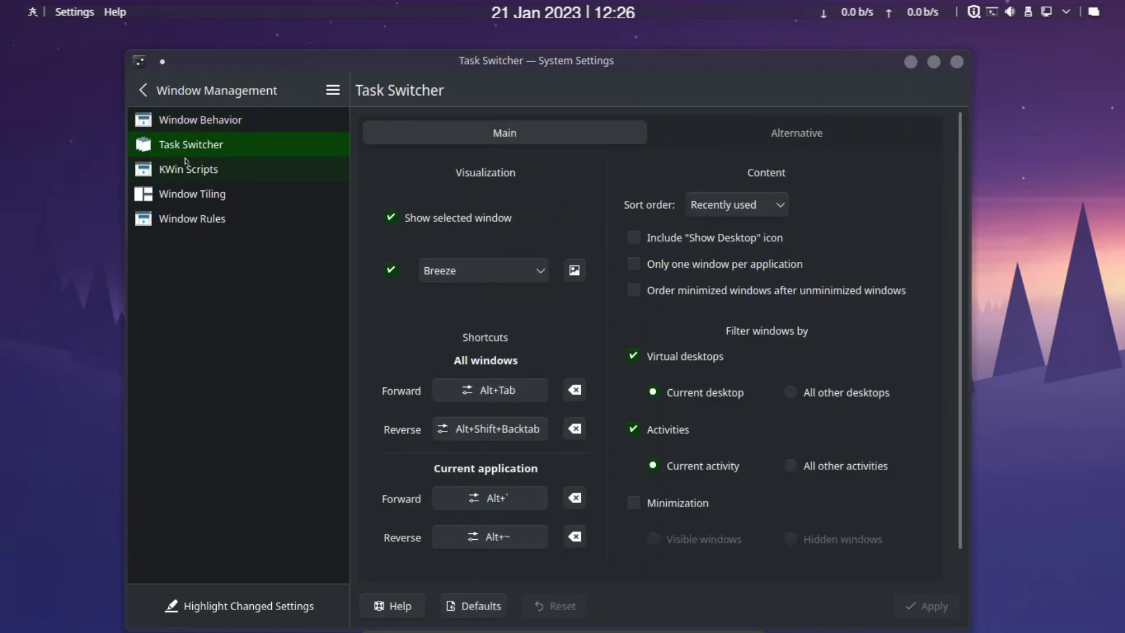
left_click(191, 170)
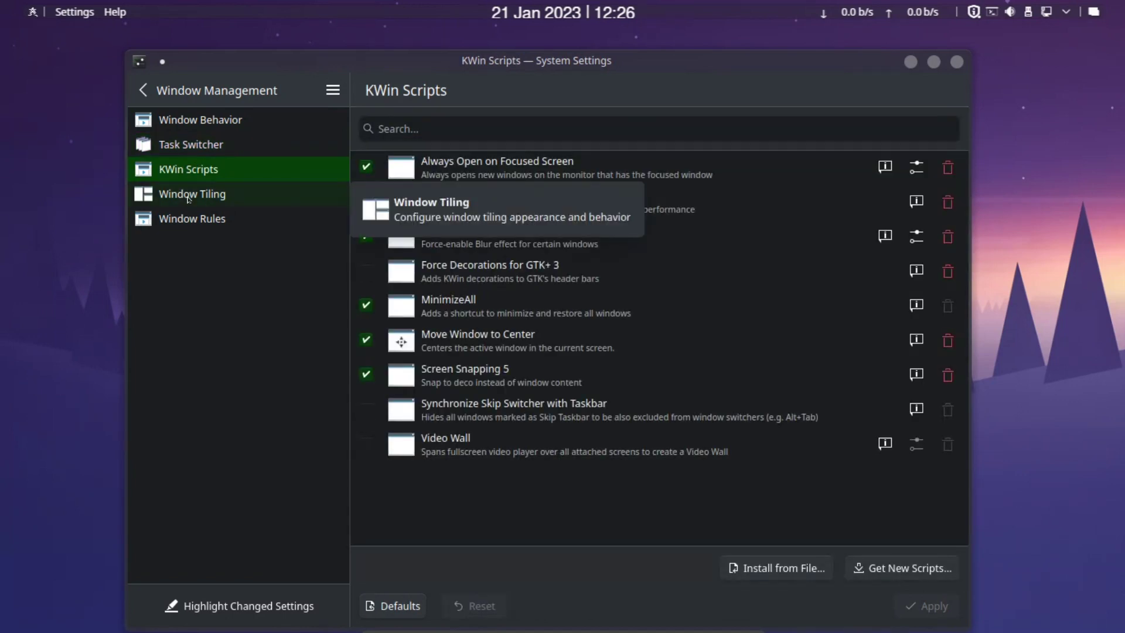
left_click(188, 197)
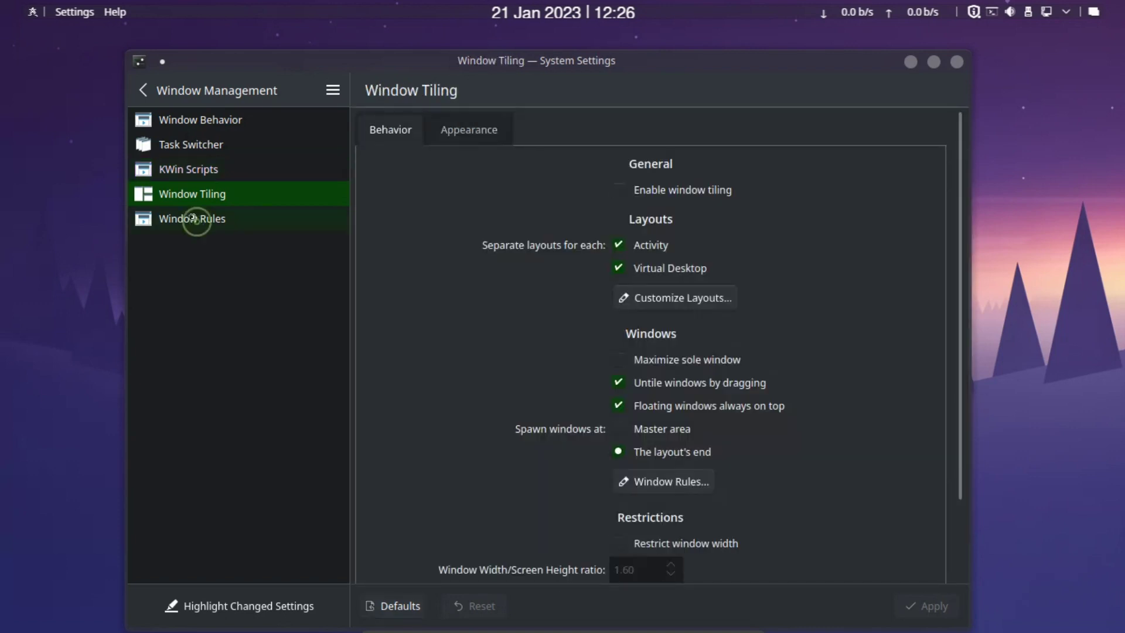
left_click(196, 220)
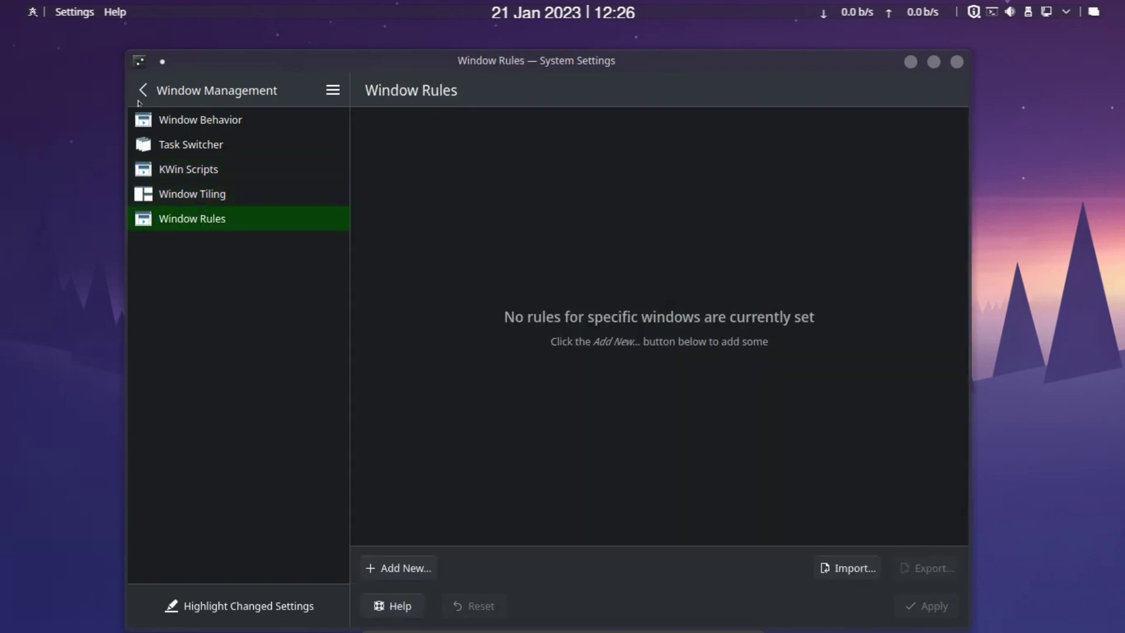
Select the Breeze login screen theme under Startup and Shutdown, and view the Autostart and Background Services settings
left_click(144, 87)
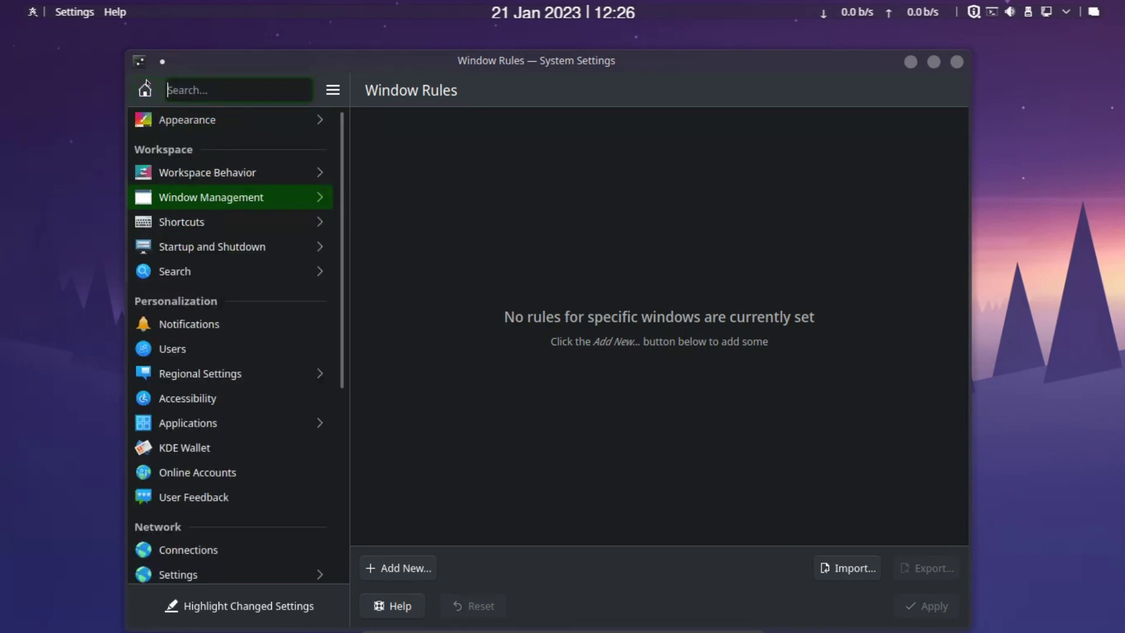
left_click(221, 247)
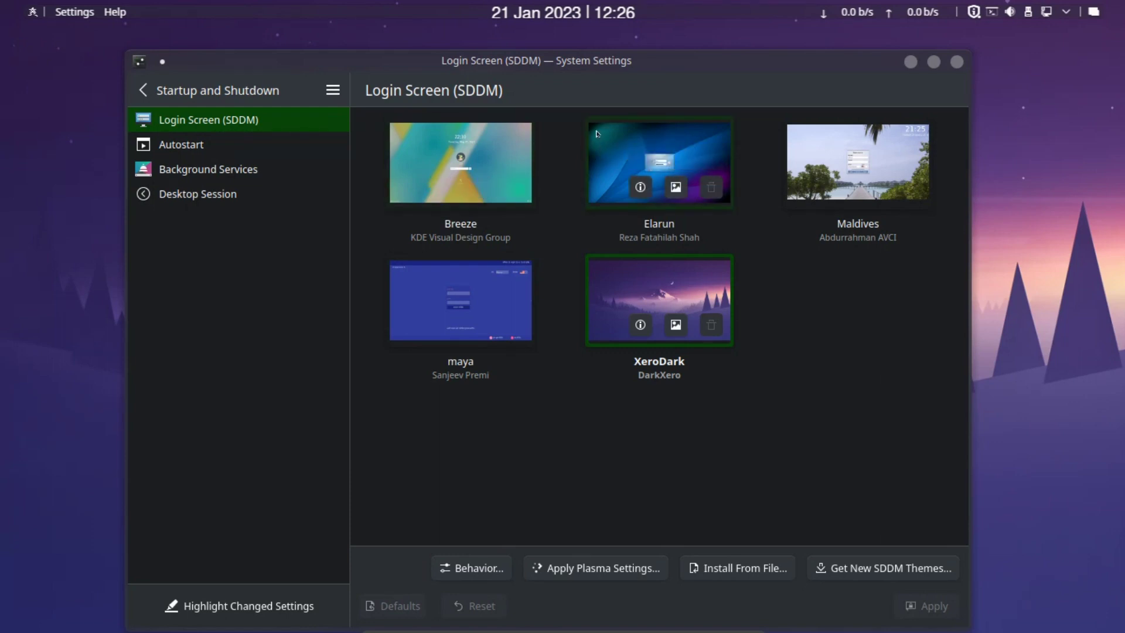
left_click(490, 169)
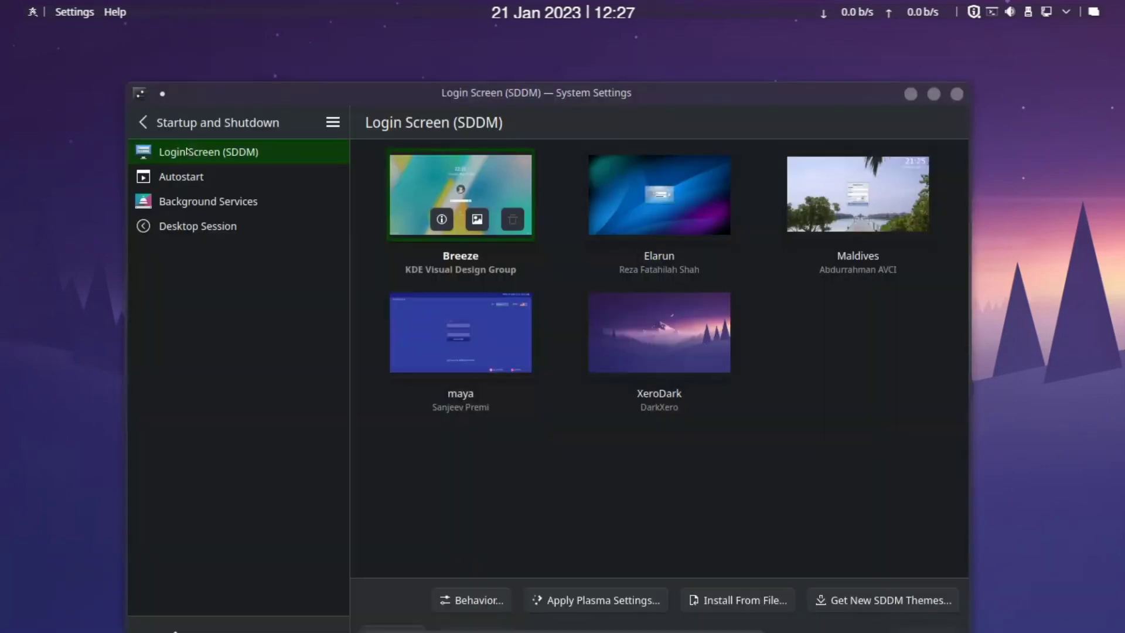
left_click(186, 147)
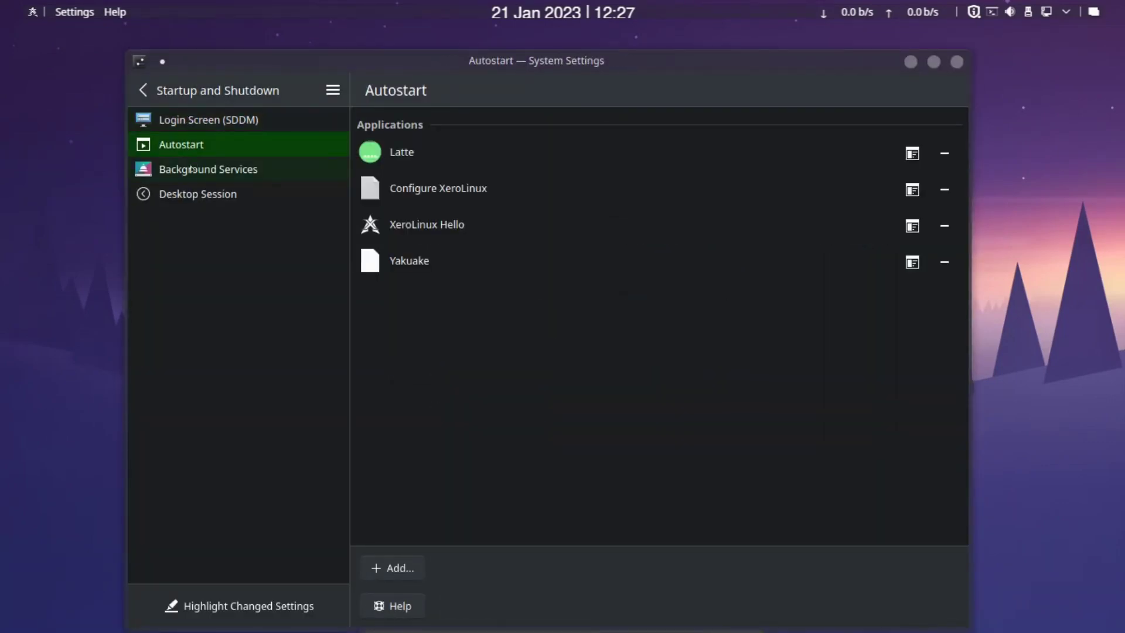
left_click(192, 171)
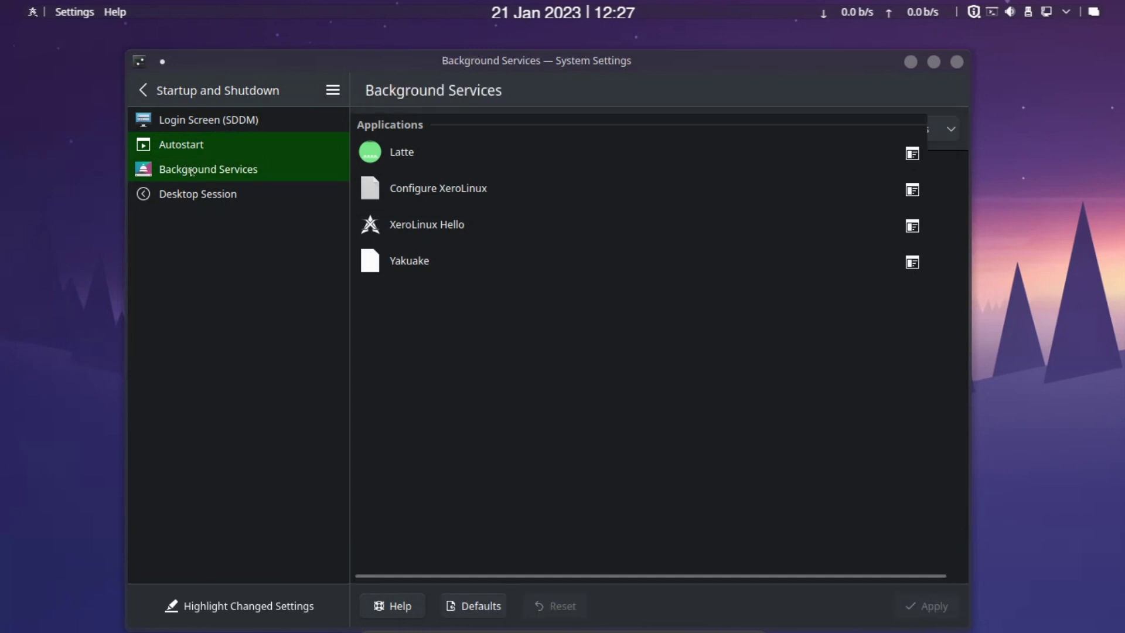
Return to the main settings categories and view the KDE Wallet and Online Accounts settings
left_click(145, 91)
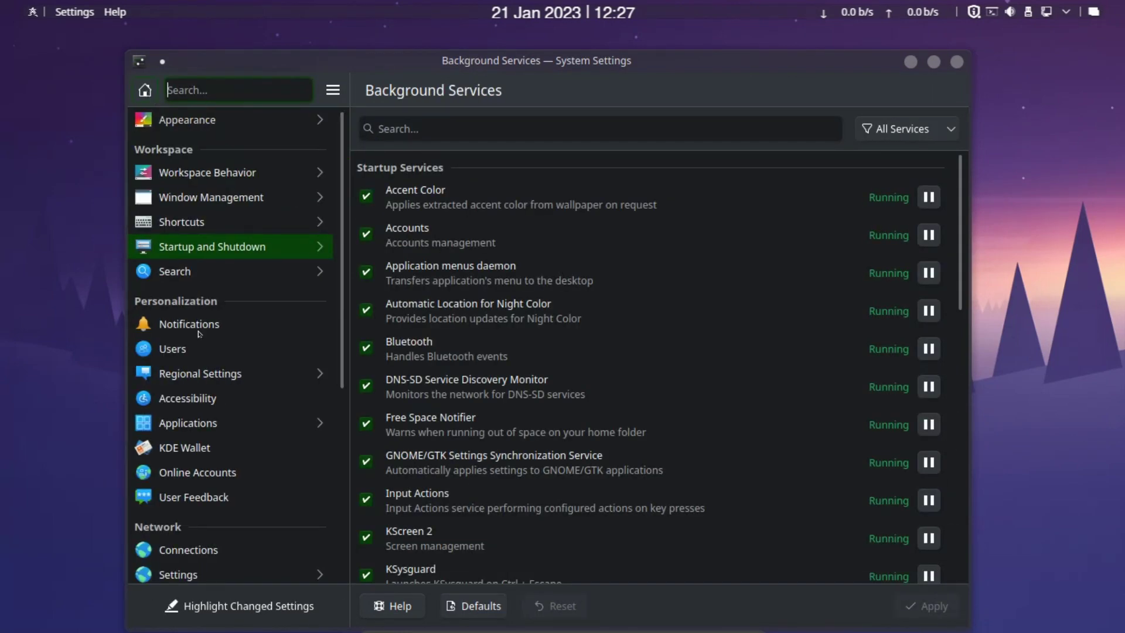
left_click(195, 453)
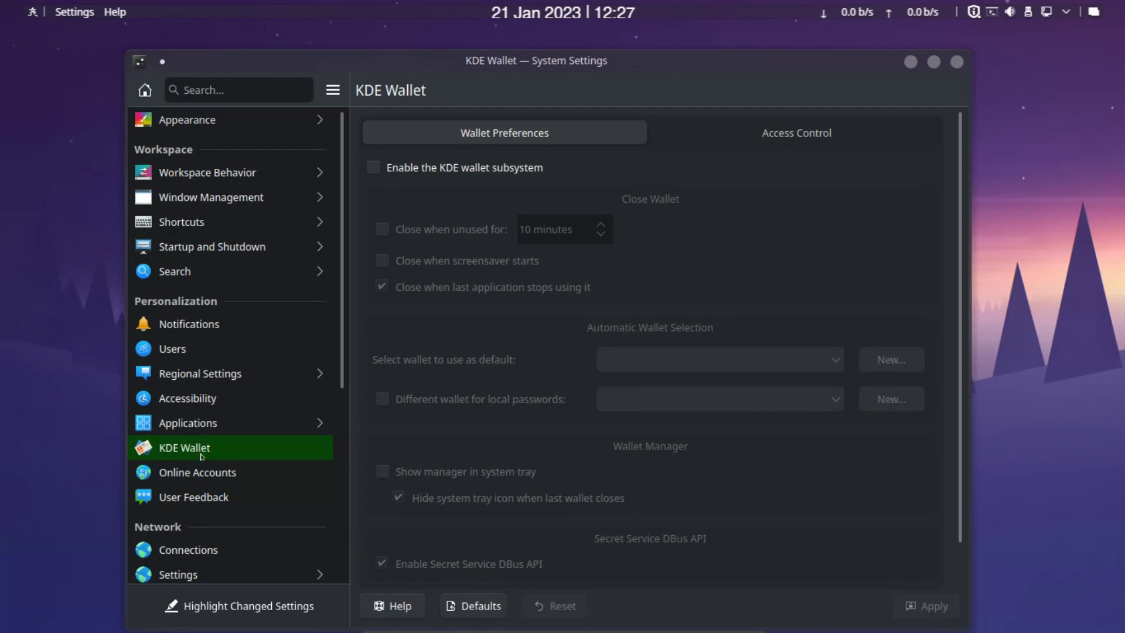
left_click(199, 473)
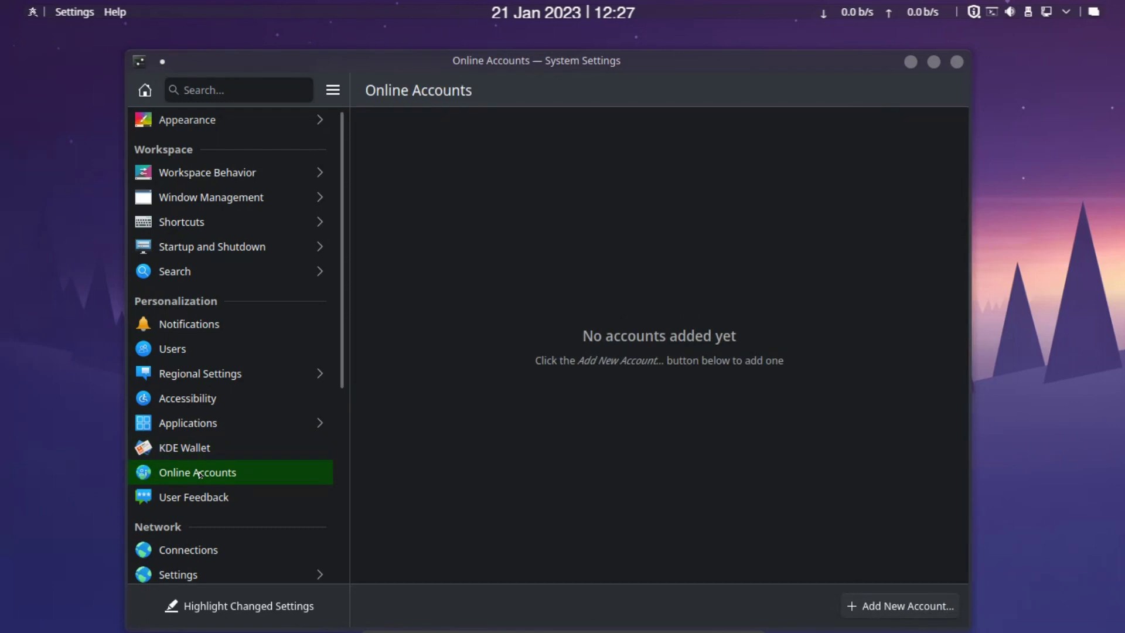
Review the Display and Monitor settings from Display Configuration through Compositor, Gamma and Night Color, and return to the main settings categories
scroll(200, 474, "down", 4)
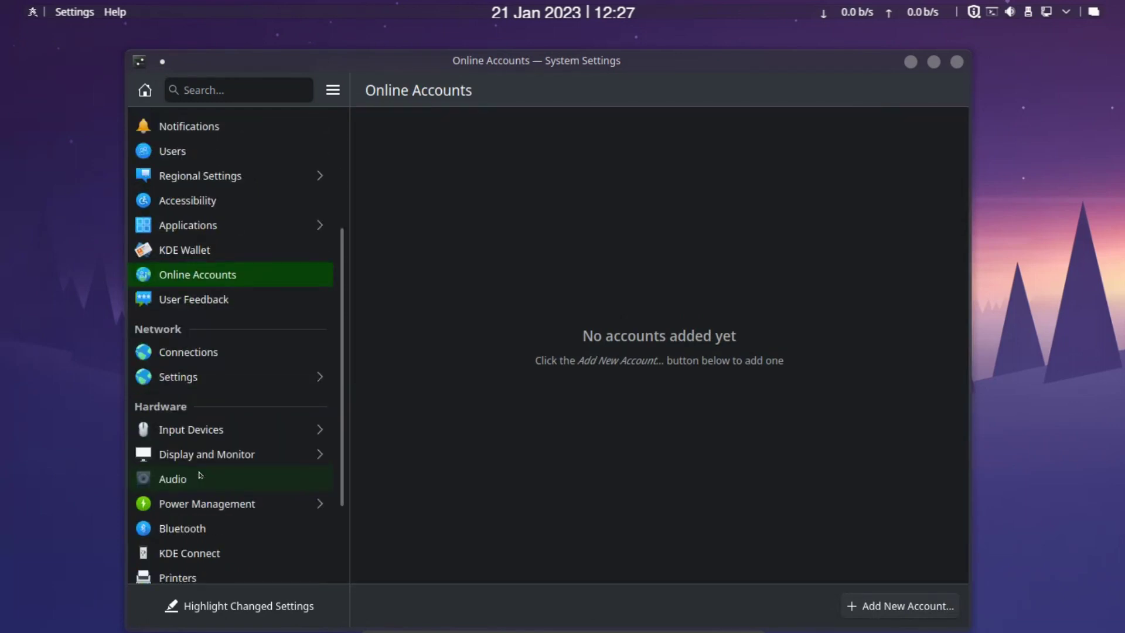
scroll(200, 475, "down", 1)
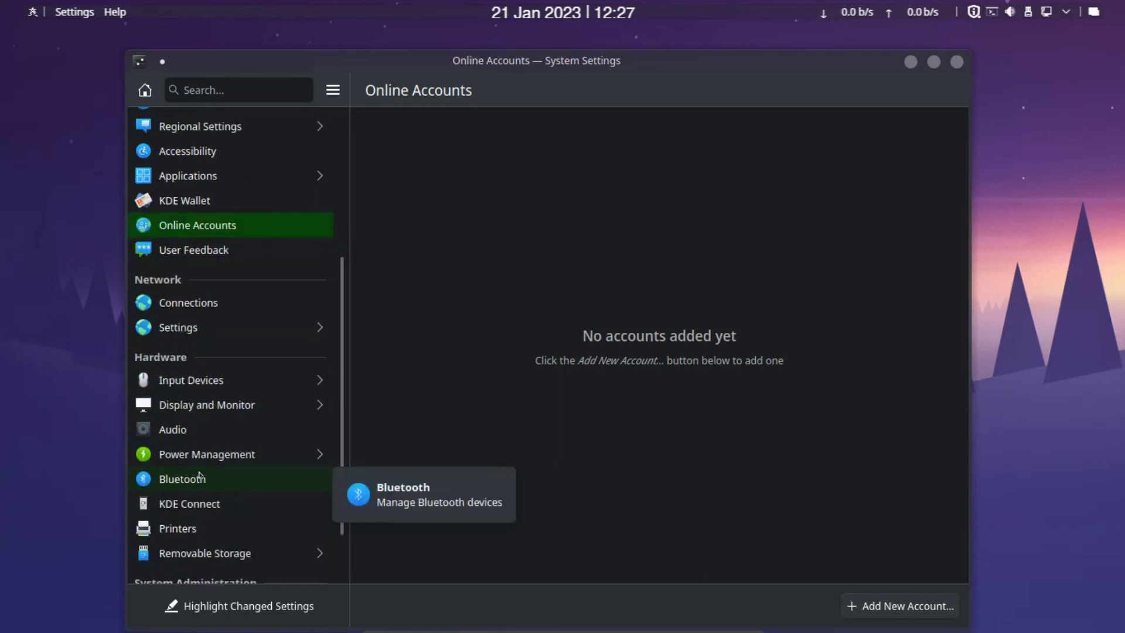
left_click(222, 409)
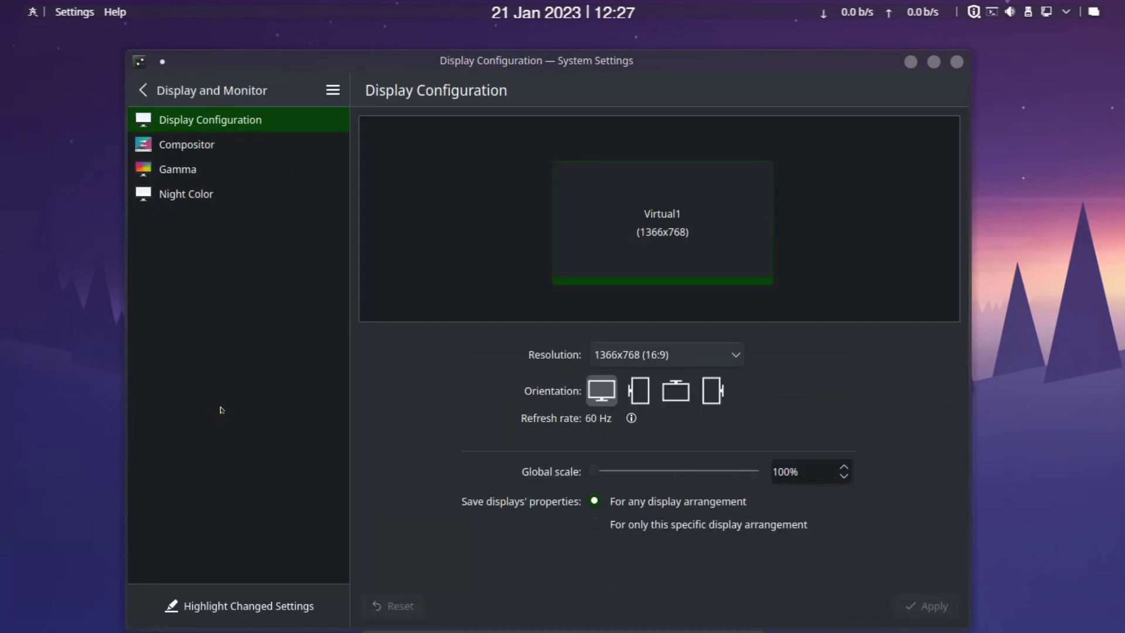
left_click(174, 140)
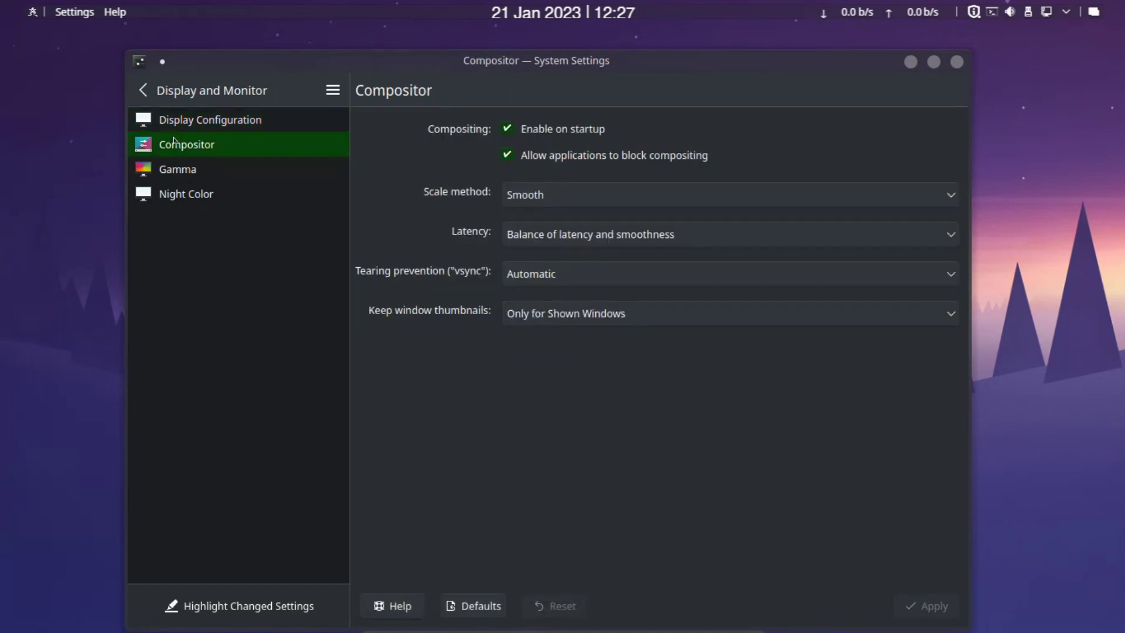
left_click(164, 168)
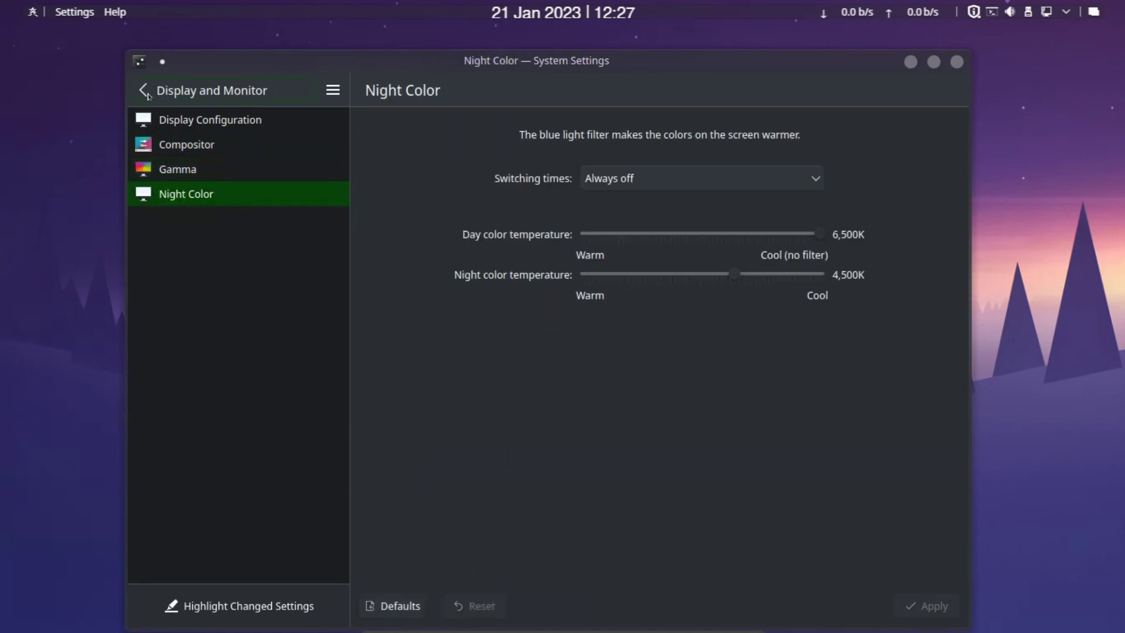
left_click(148, 95)
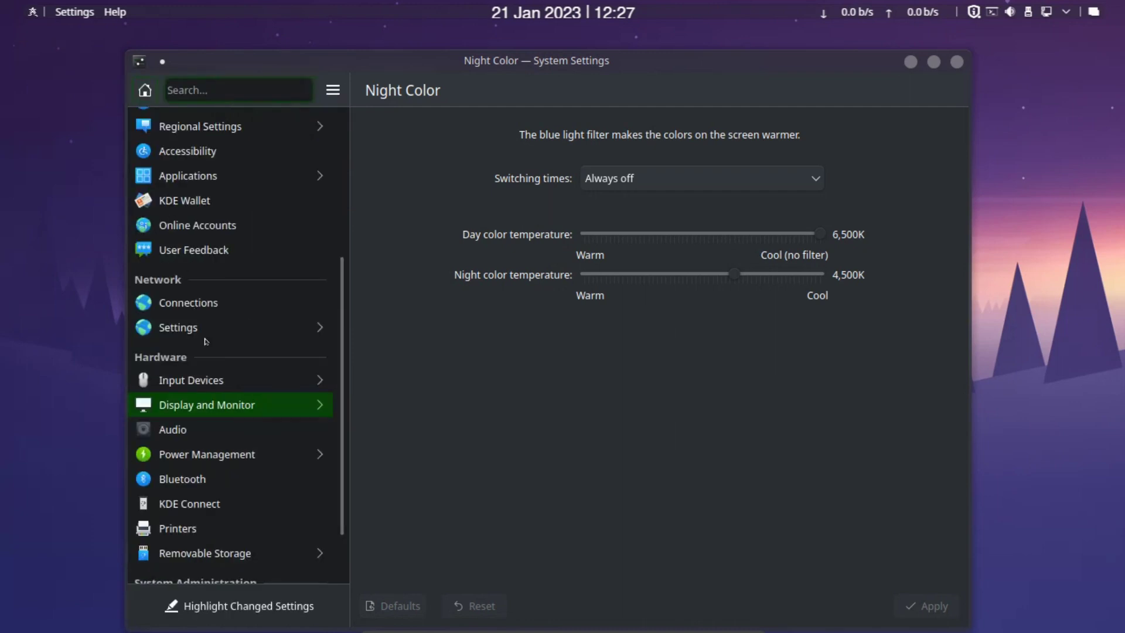
scroll(221, 400, "down", 1)
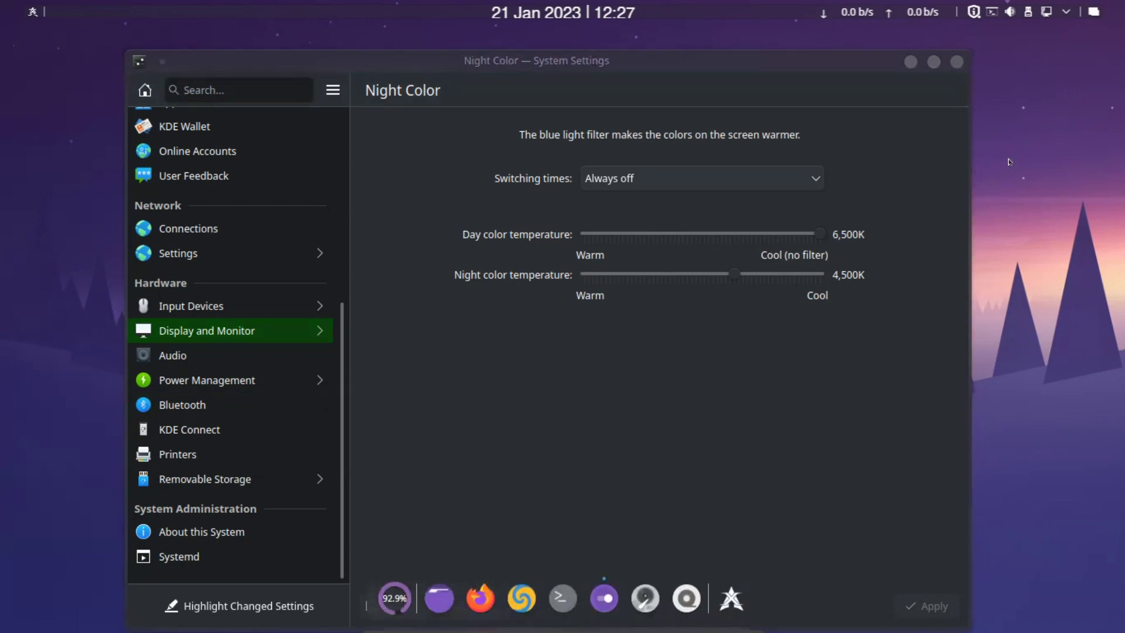
Open the desktop and wallpaper configuration for the current desktop
right_click(1008, 162)
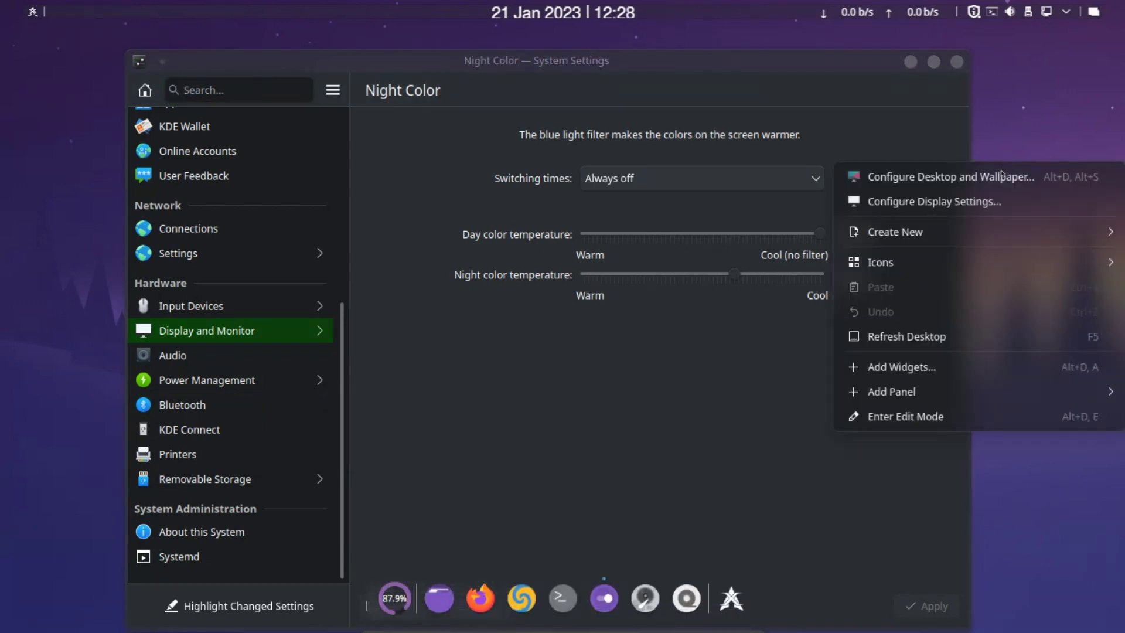
left_click(999, 176)
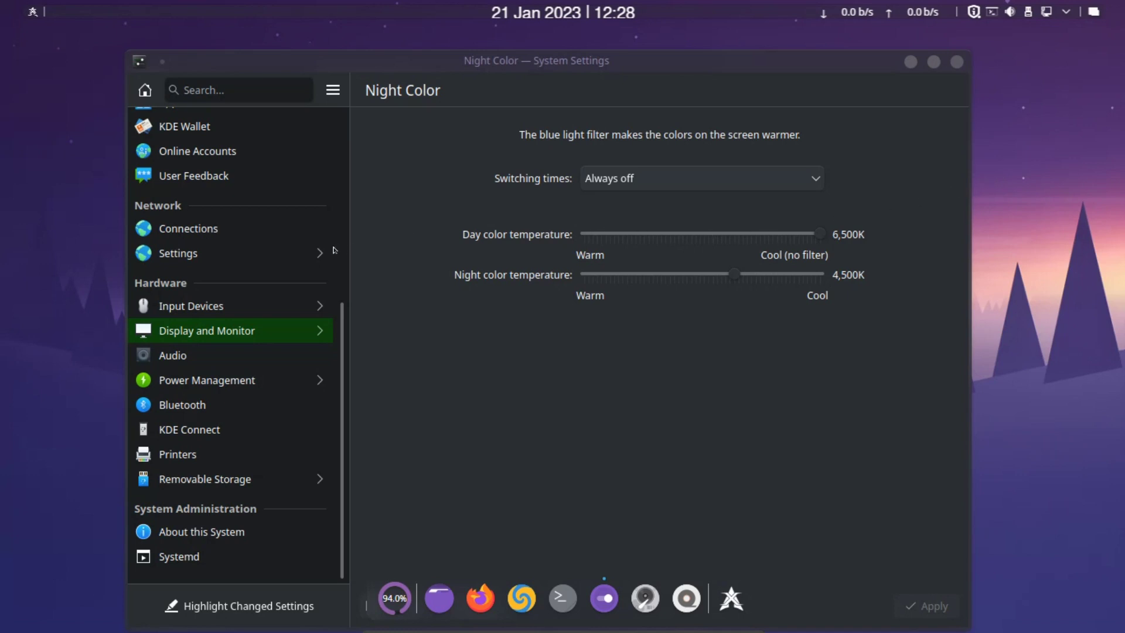
key("alt+d")
key("alt+s")
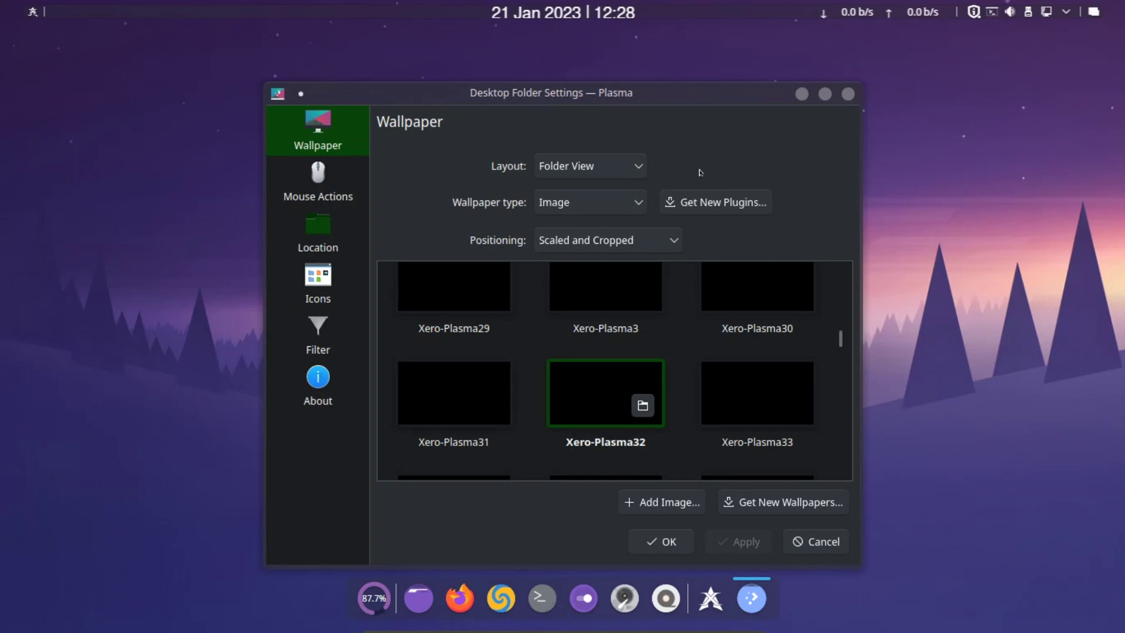
Examine the range of Xero-Plasma wallpapers available for the desktop, from Xero-Plasma1 through the last ones in the collection
scroll(563, 318, "up", 2)
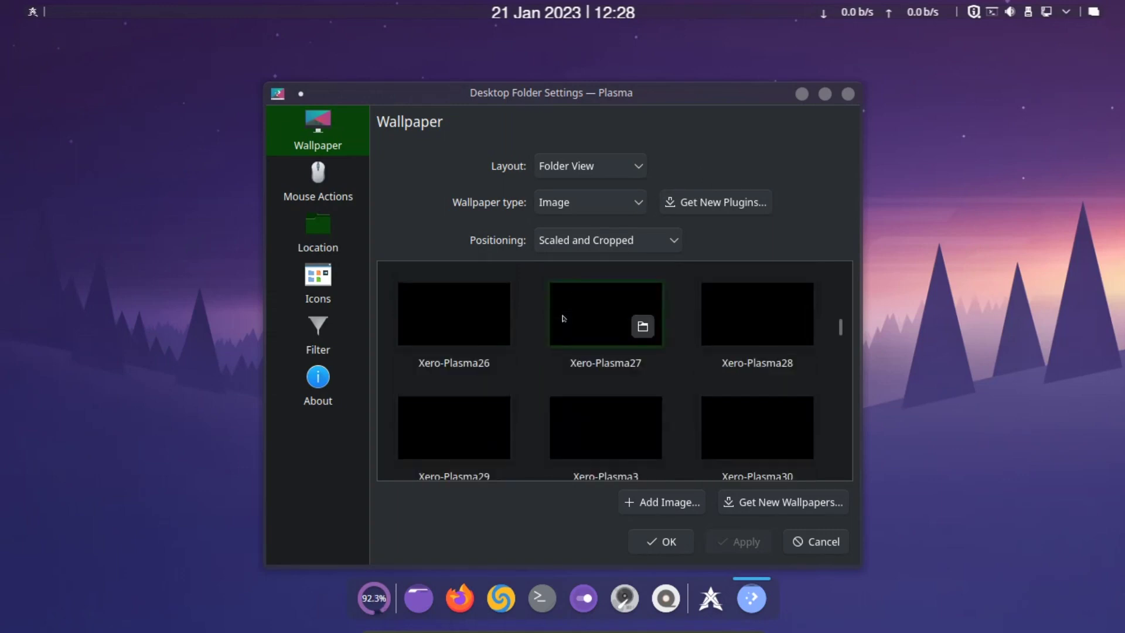
scroll(562, 318, "up", 1)
scroll(563, 318, "up", 3)
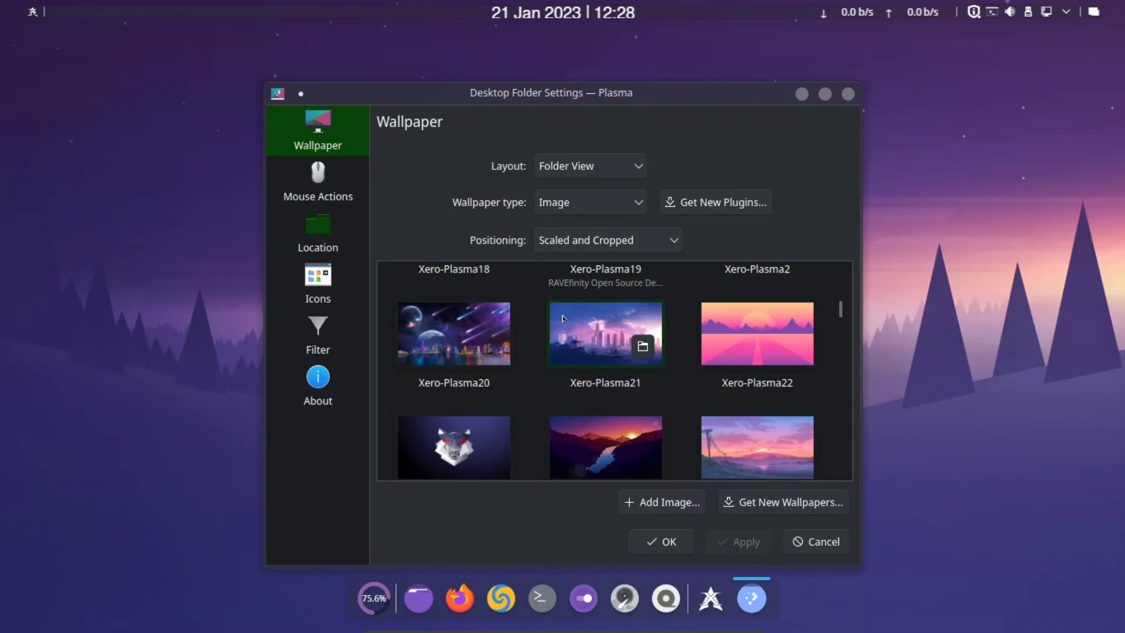
scroll(563, 318, "up", 3)
scroll(563, 318, "up", 1)
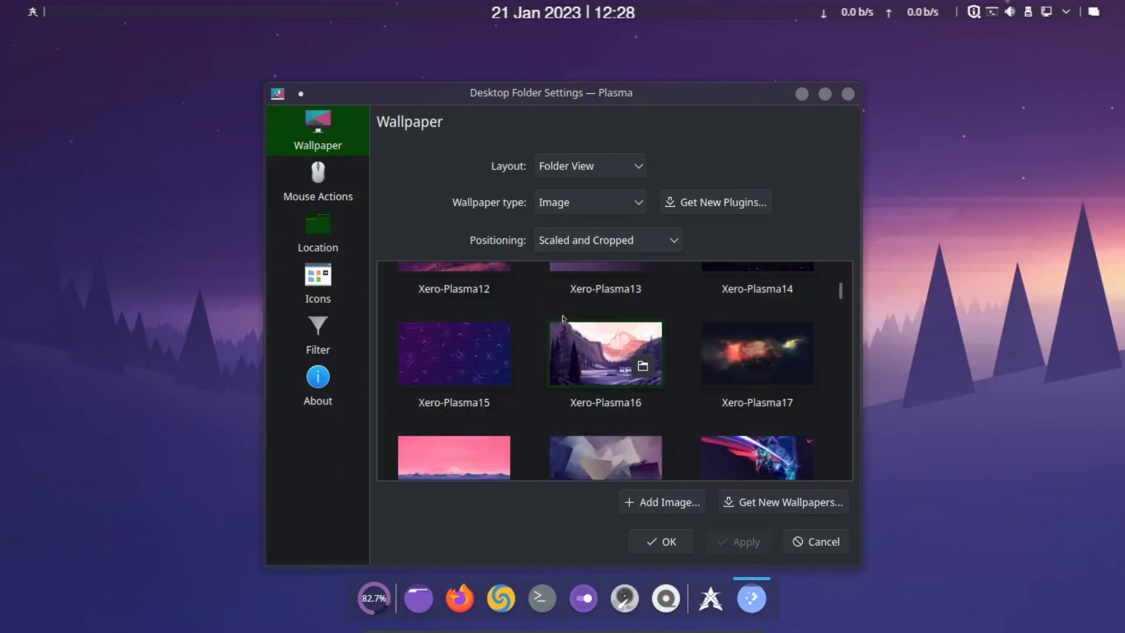
scroll(562, 318, "up", 3)
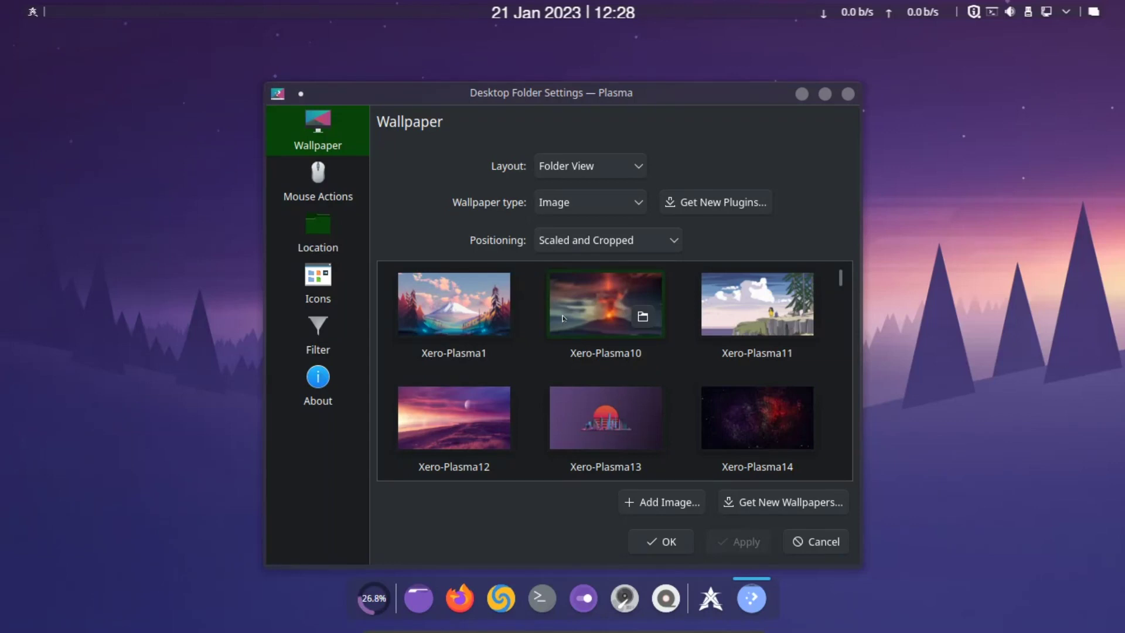
scroll(562, 318, "down", 1)
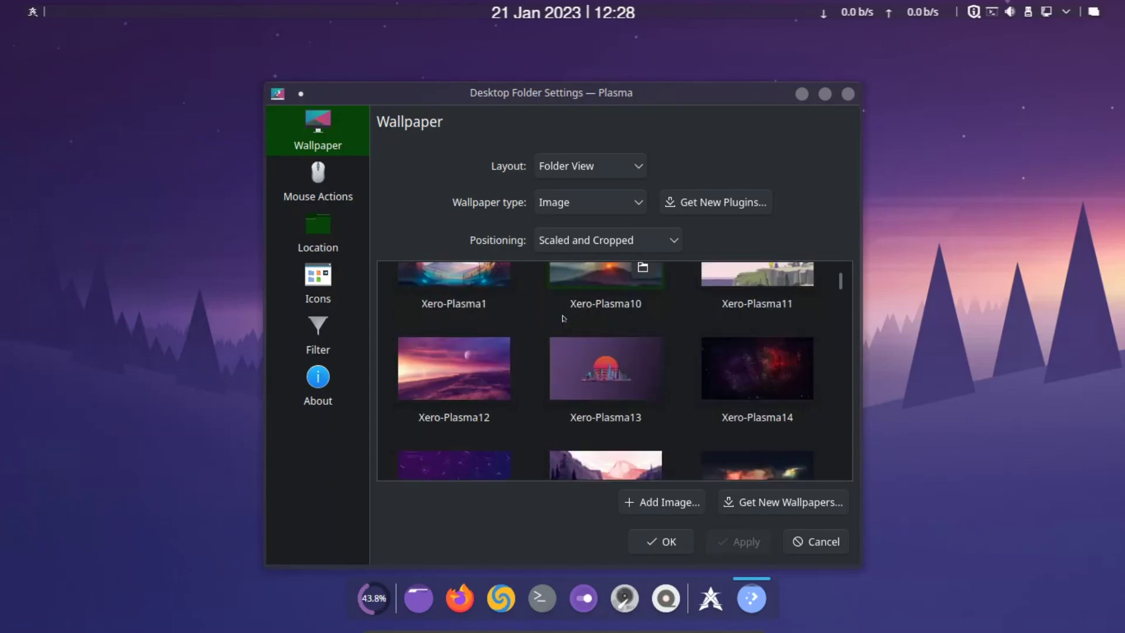
scroll(563, 318, "down", 1)
scroll(562, 318, "down", 1)
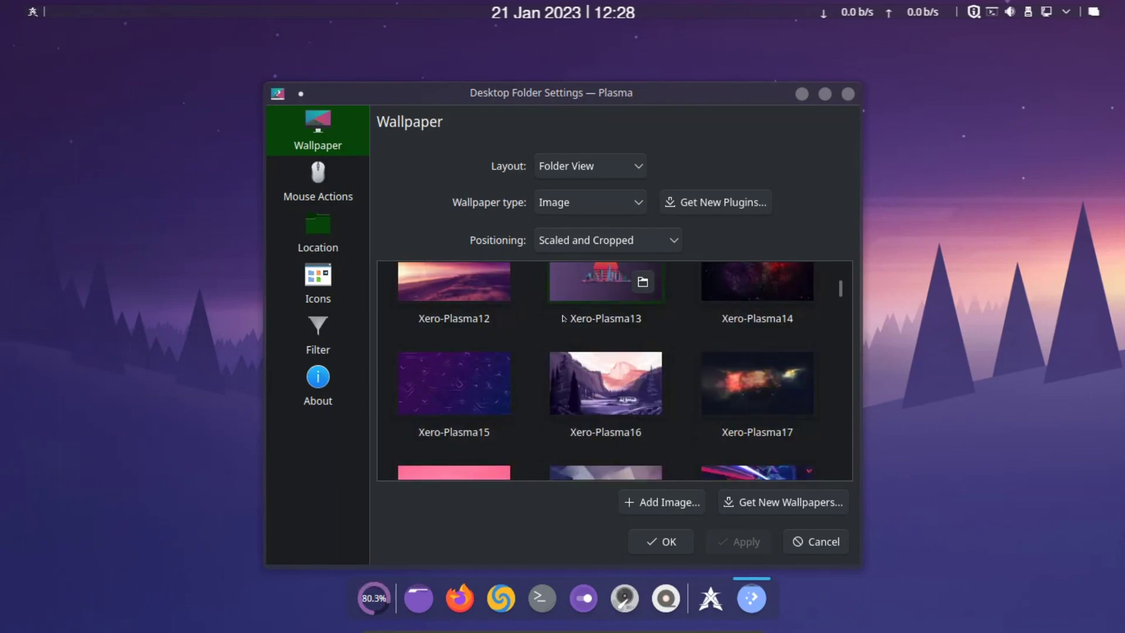
scroll(563, 318, "down", 6)
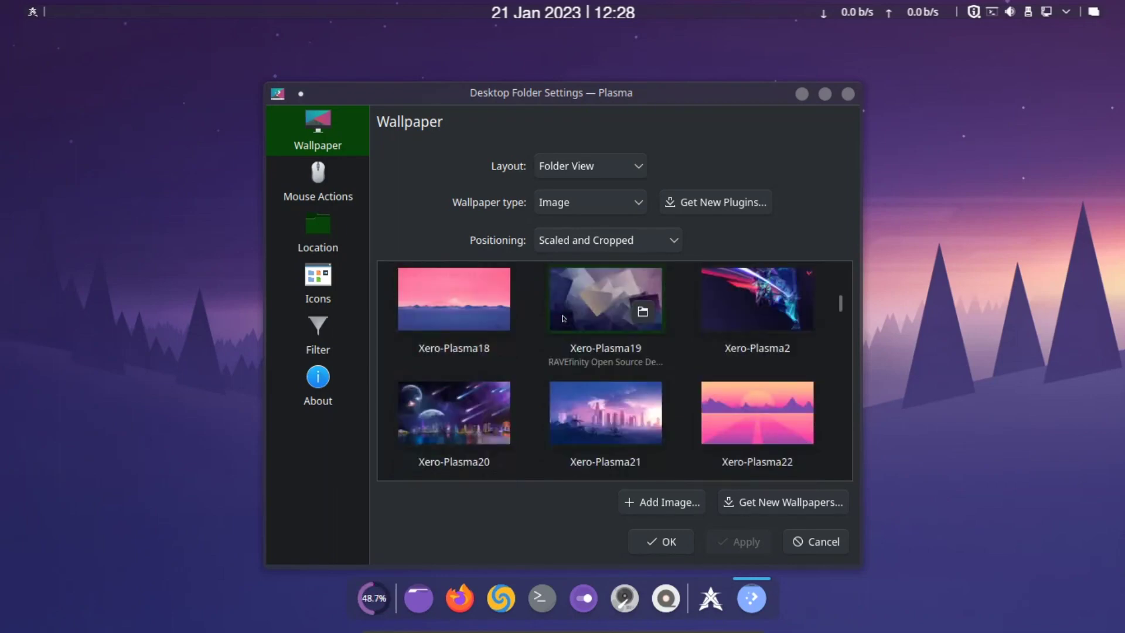
scroll(563, 318, "down", 2)
scroll(563, 318, "down", 3)
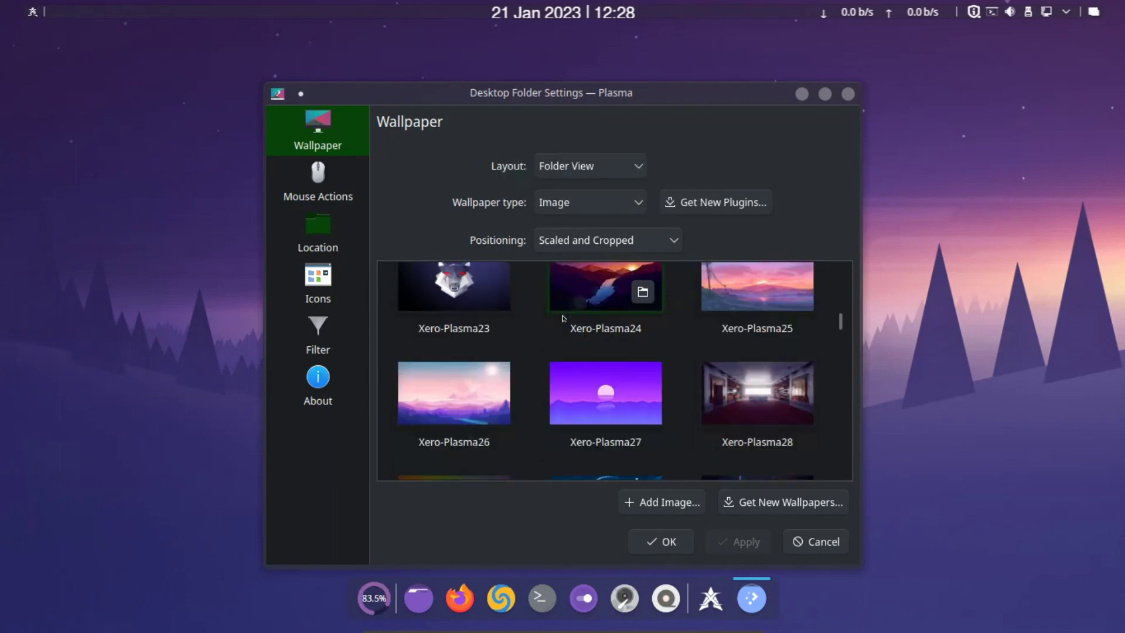
scroll(563, 318, "down", 3)
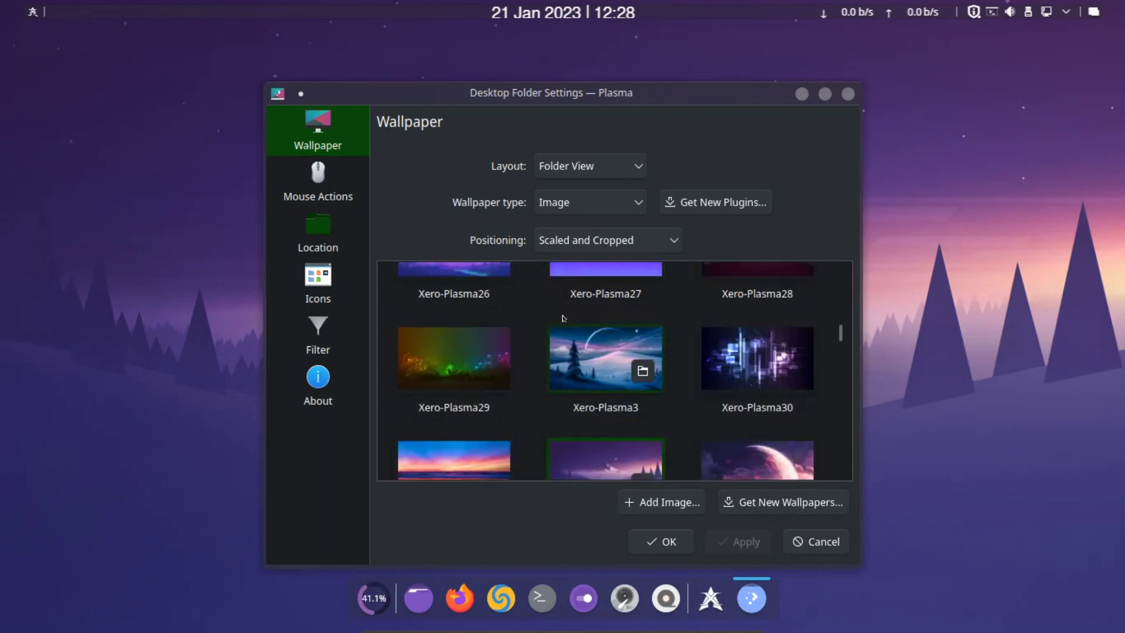
scroll(563, 318, "down", 2)
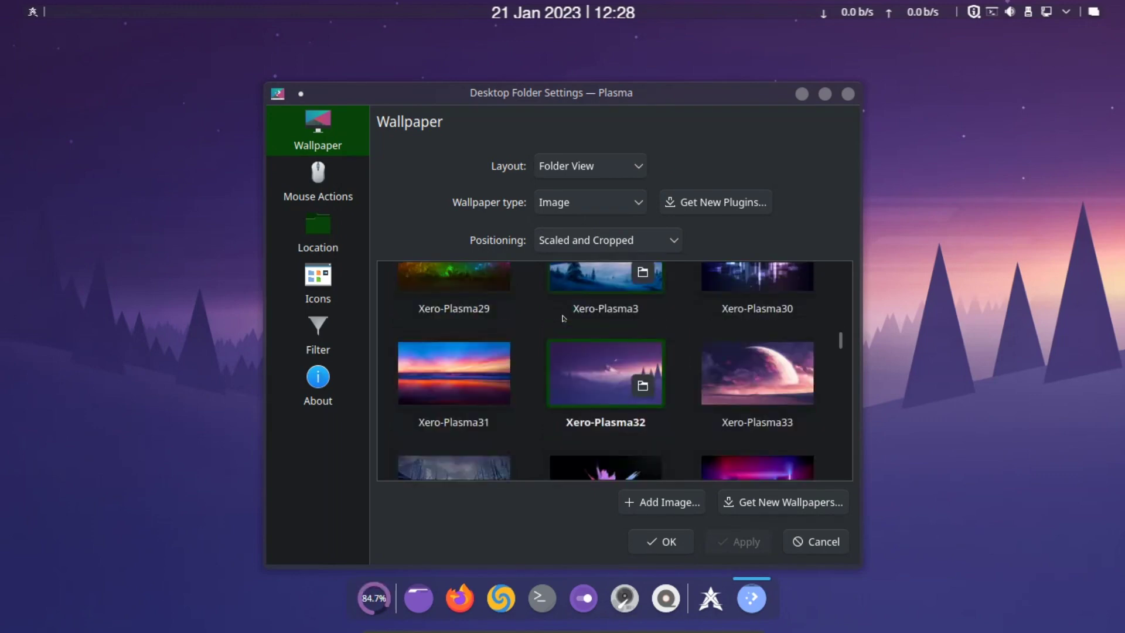
scroll(563, 318, "down", 3)
scroll(563, 318, "down", 1)
scroll(563, 318, "down", 3)
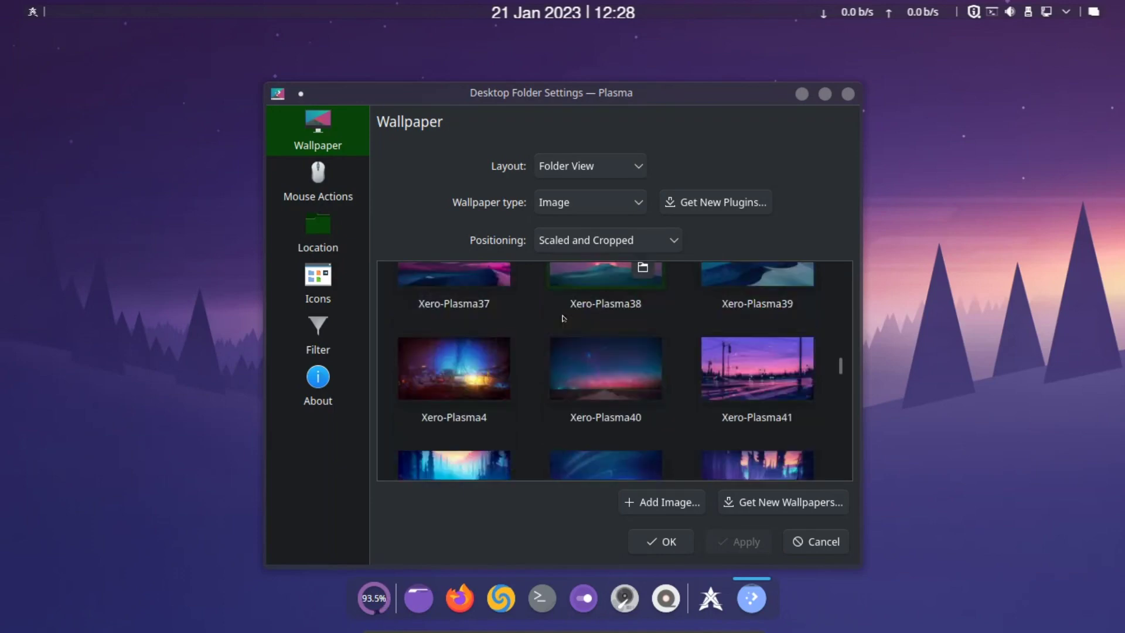
scroll(563, 318, "down", 2)
scroll(563, 319, "down", 1)
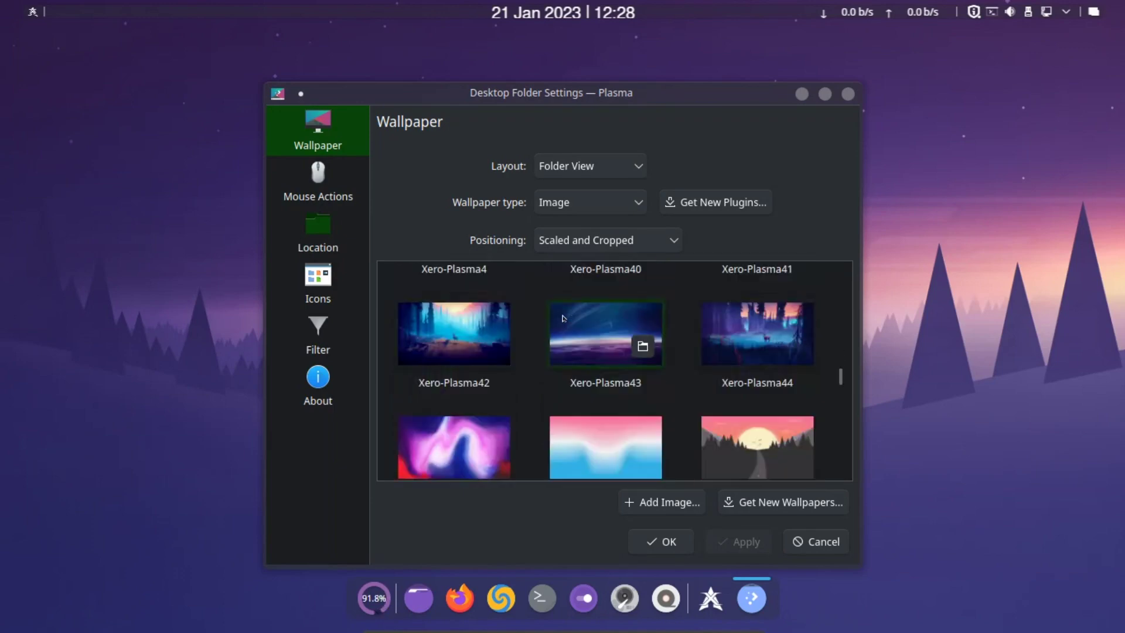
scroll(563, 318, "down", 3)
scroll(563, 318, "up", 1)
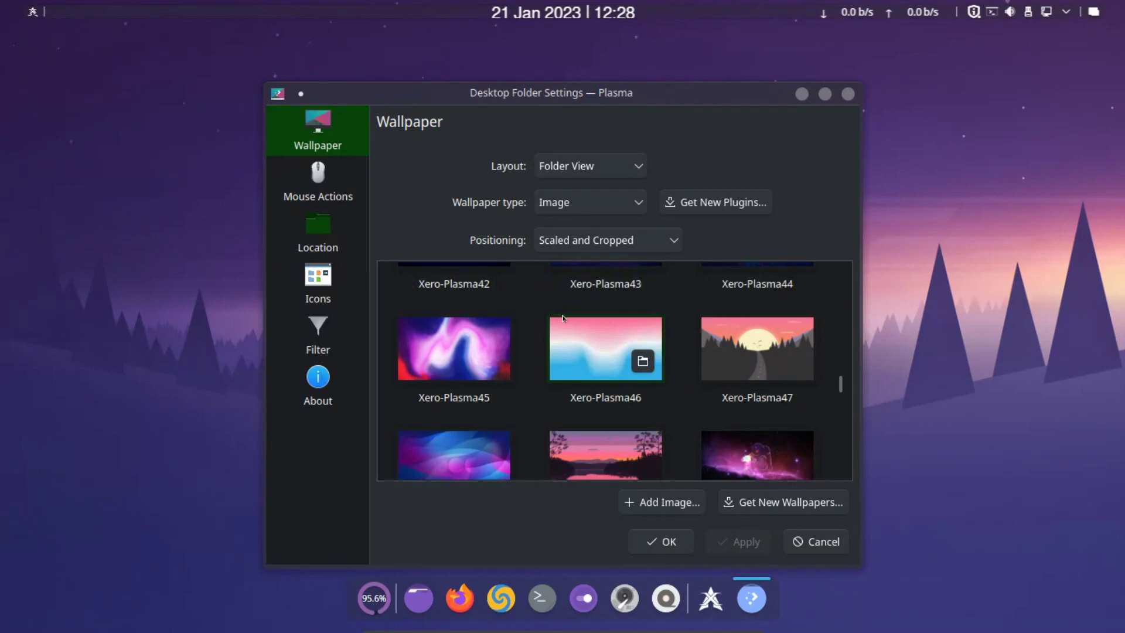
scroll(563, 318, "down", 2)
scroll(563, 318, "down", 4)
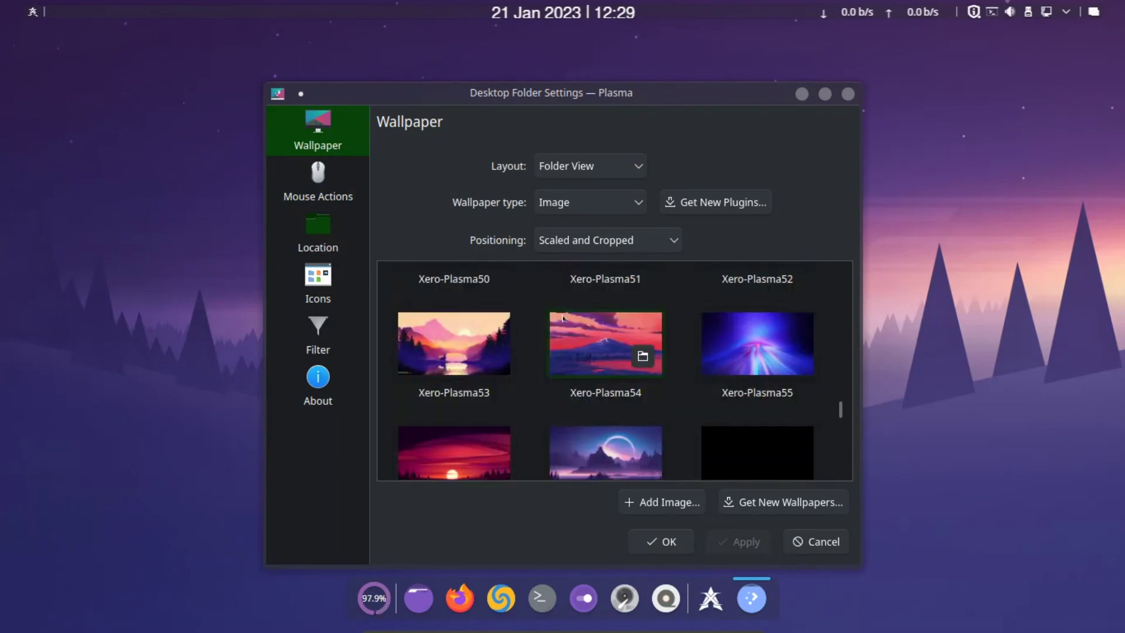
scroll(563, 318, "down", 4)
scroll(563, 318, "down", 1)
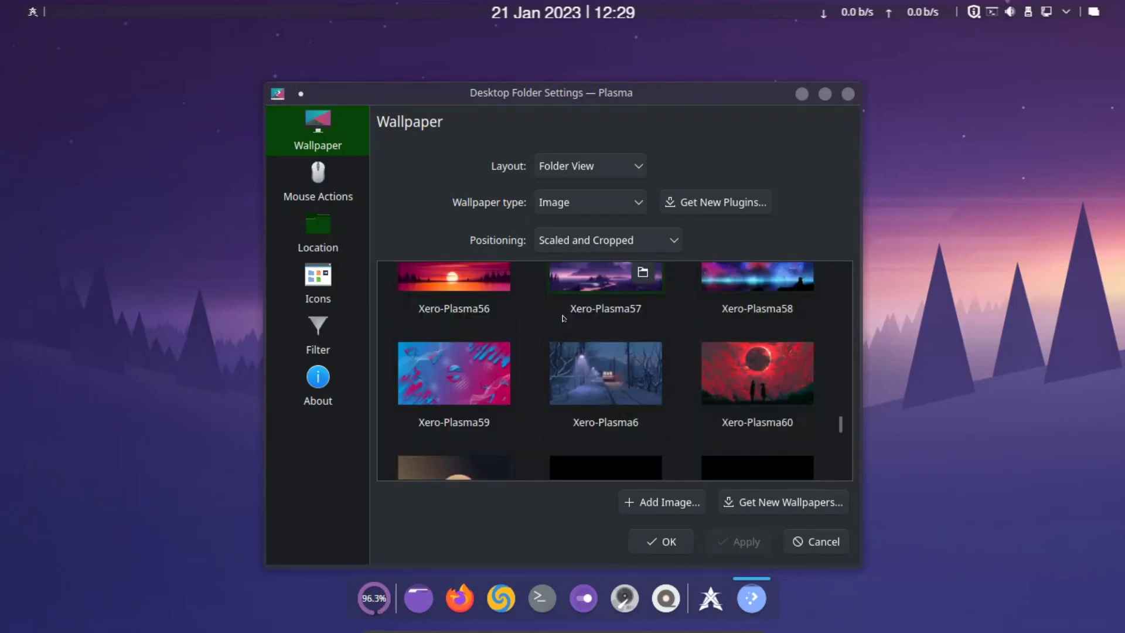
scroll(562, 318, "down", 2)
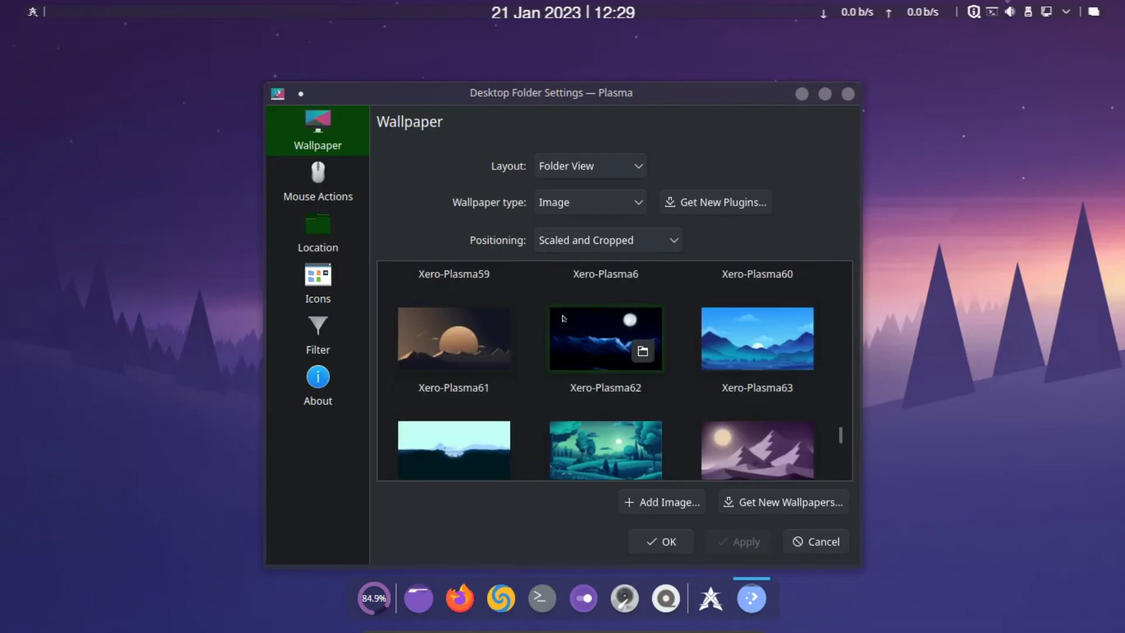
scroll(563, 318, "down", 2)
scroll(563, 319, "down", 3)
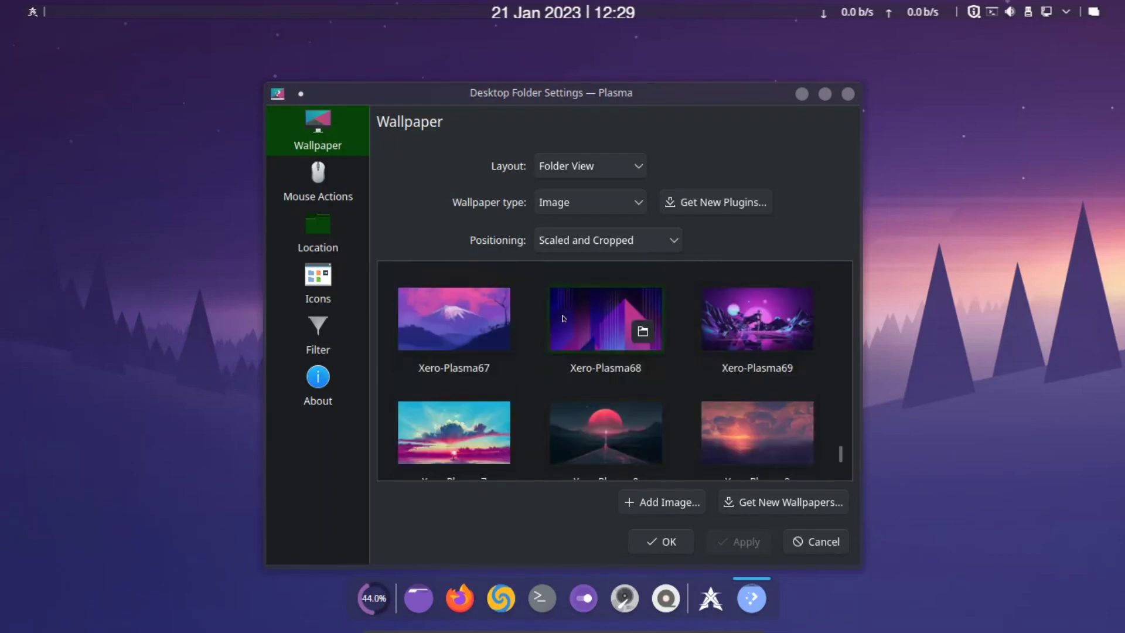
scroll(562, 318, "down", 2)
scroll(563, 318, "up", 6)
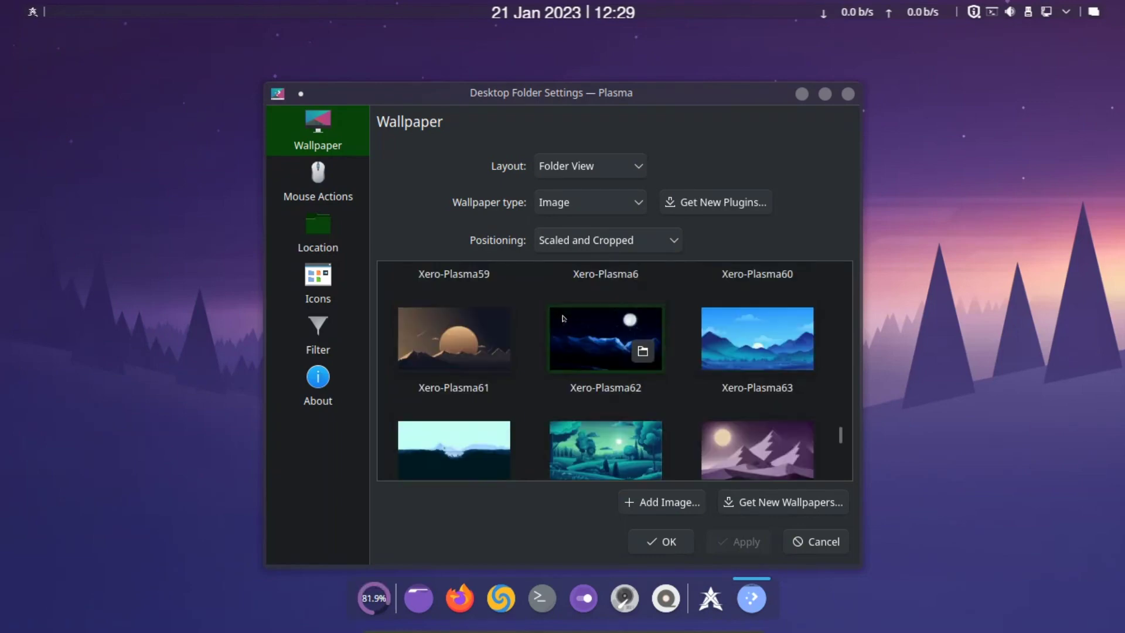
scroll(563, 318, "up", 5)
scroll(563, 318, "down", 4)
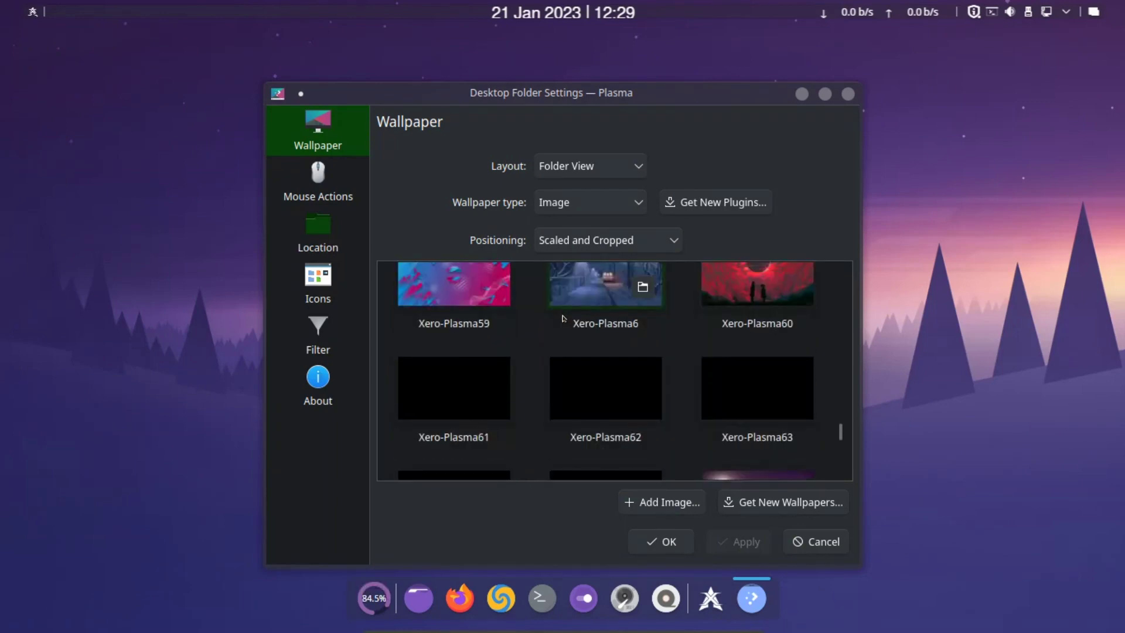
Apply the Kay wallpaper to the desktop and close the desktop folder settings
scroll(562, 318, "down", 5)
left_click(446, 410)
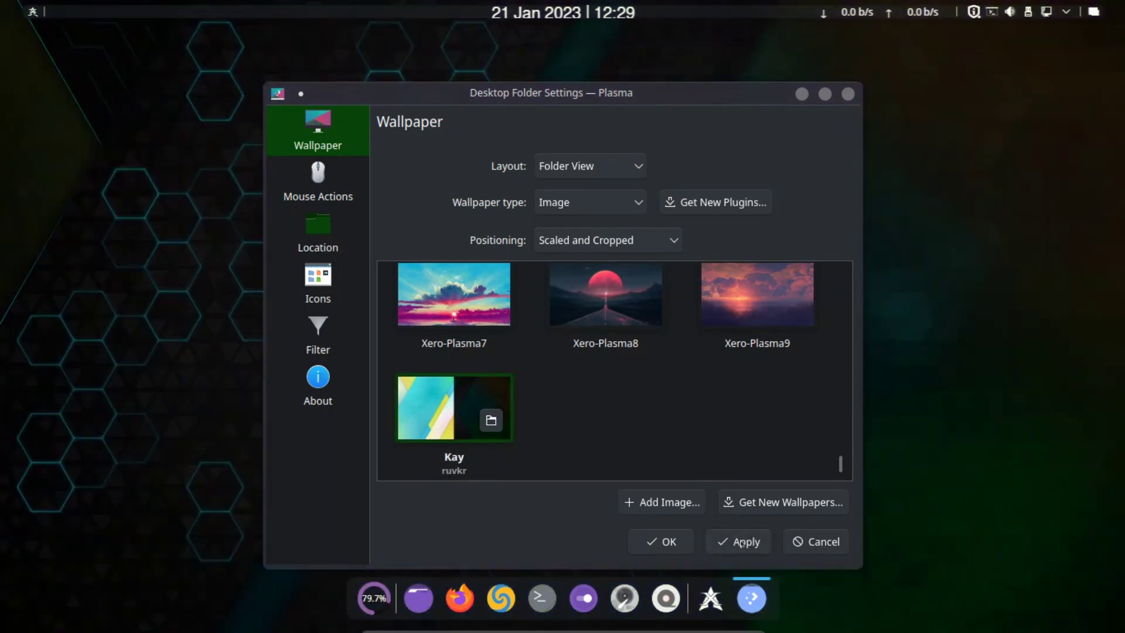
left_click(741, 543)
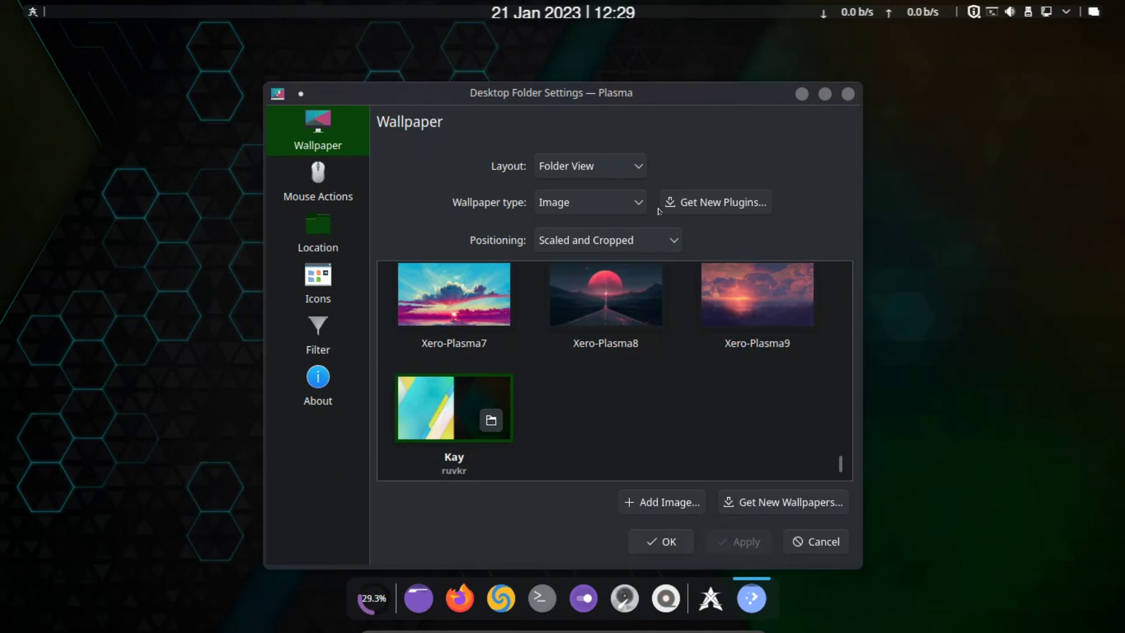
left_click(848, 94)
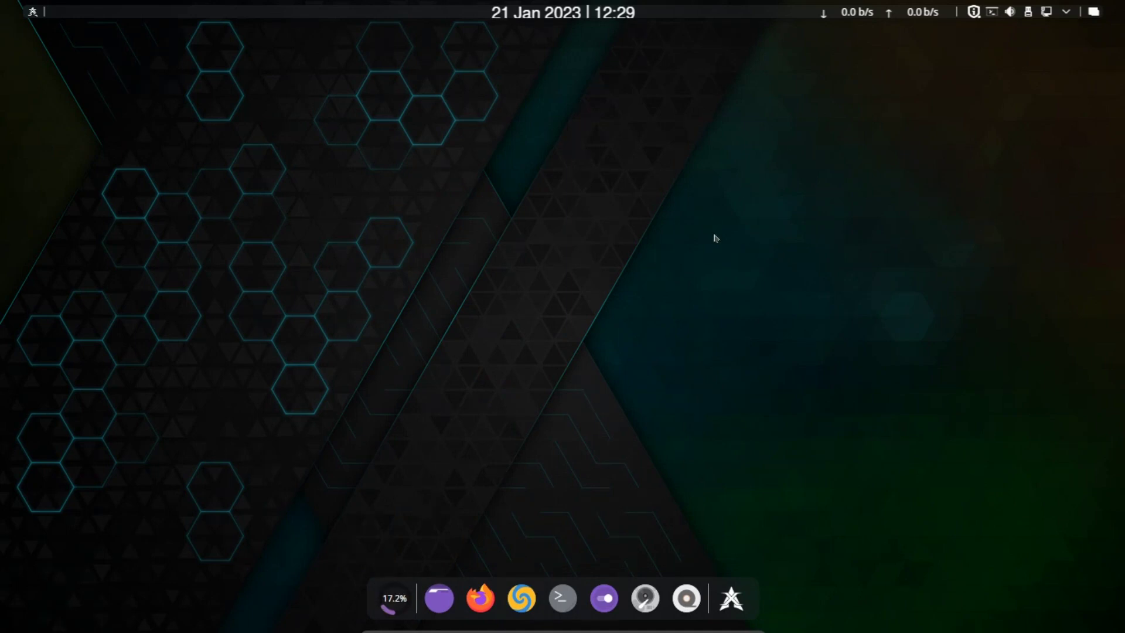
View the virtual desktop overview, leave it, and show the hidden Status and Notifications items of the system tray
left_click(1093, 12)
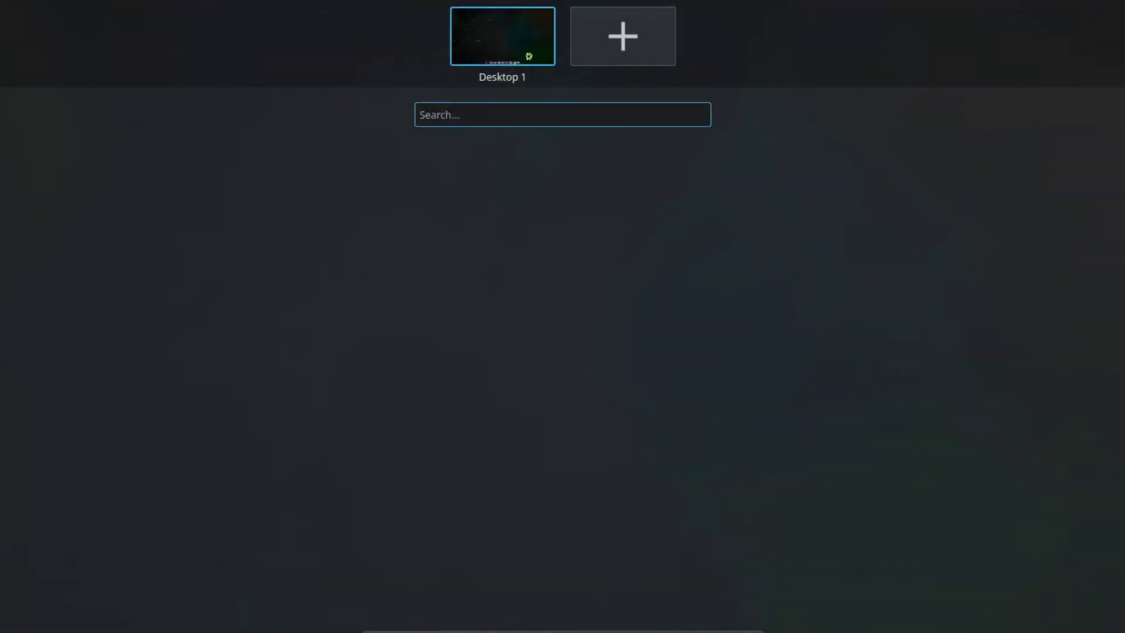
left_click(966, 66)
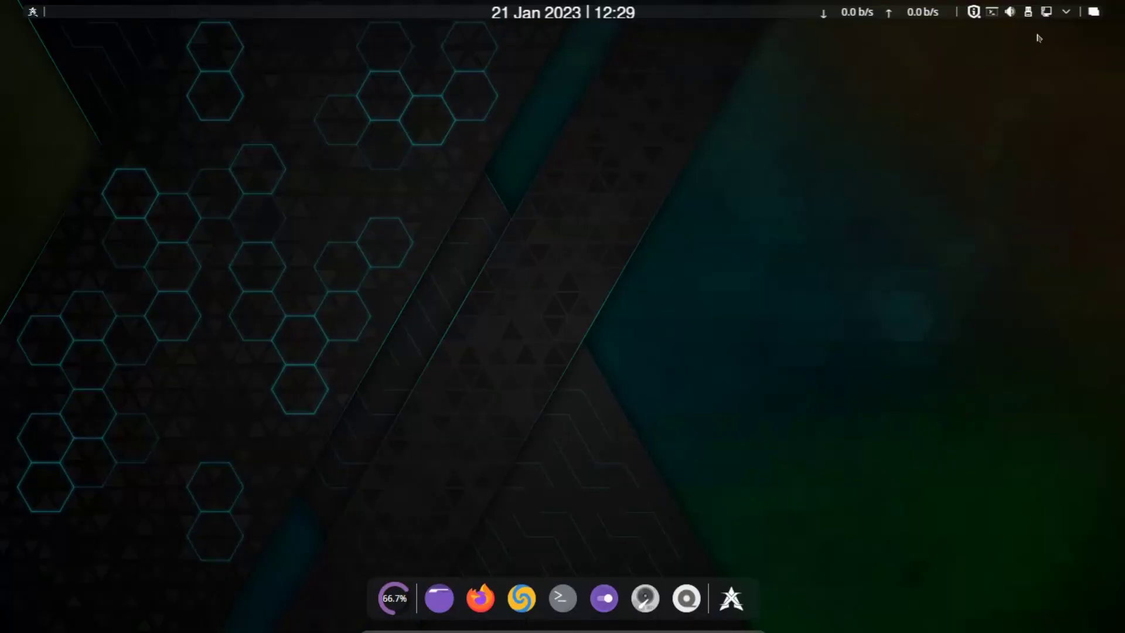
left_click(1066, 11)
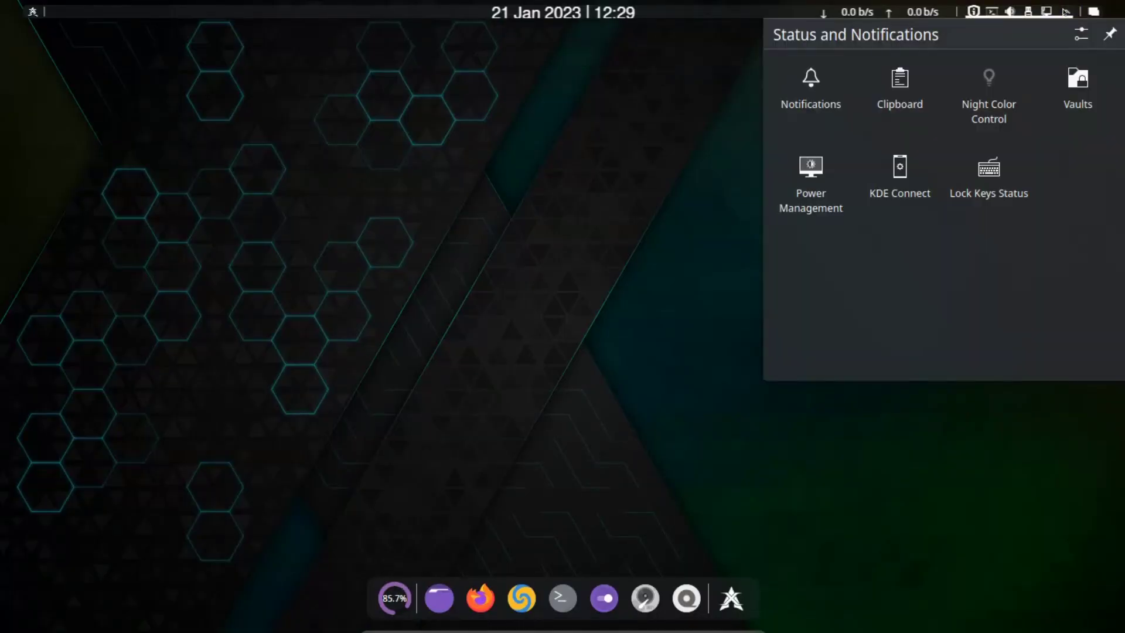